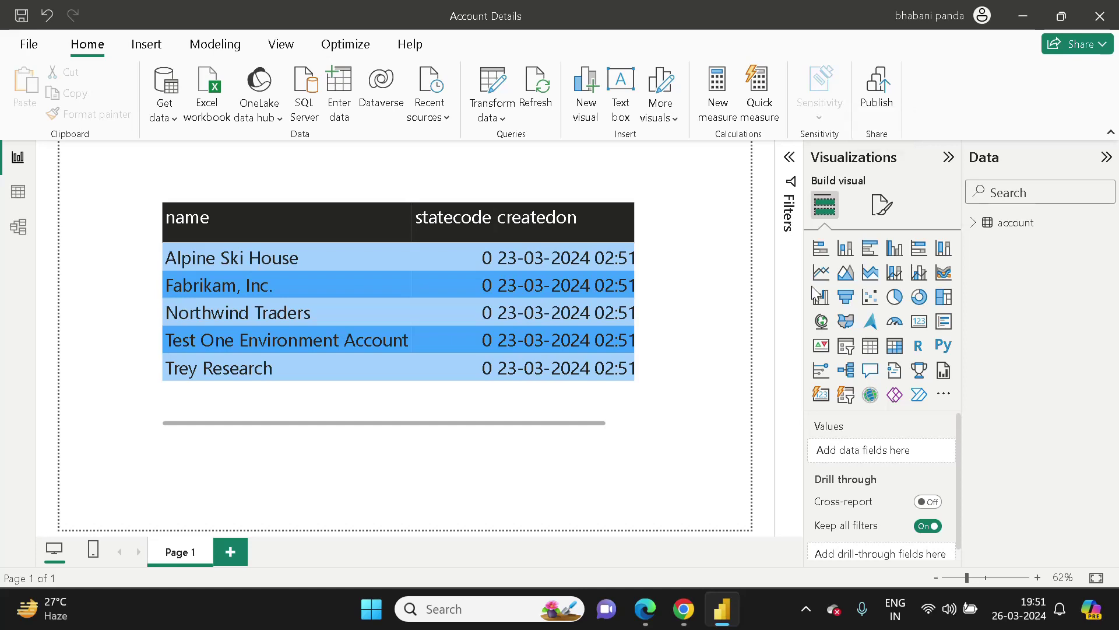
- Switch to Chrome and compare the My Active Accounts lists and URLs of the two Dynamics 365 Sales Hub environments
click(687, 608)
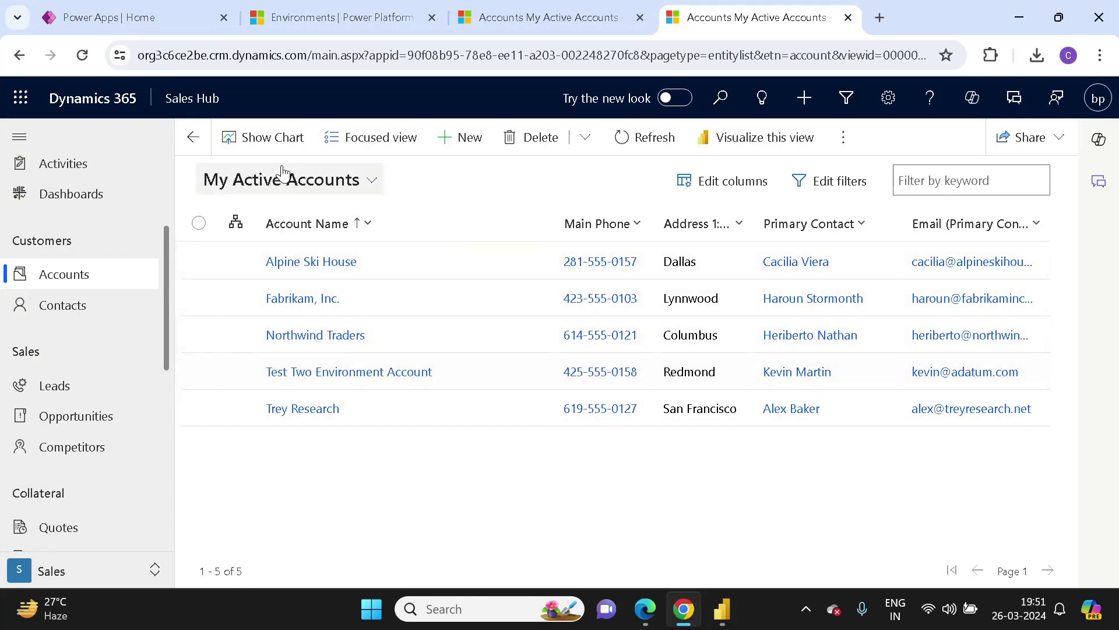
click(506, 17)
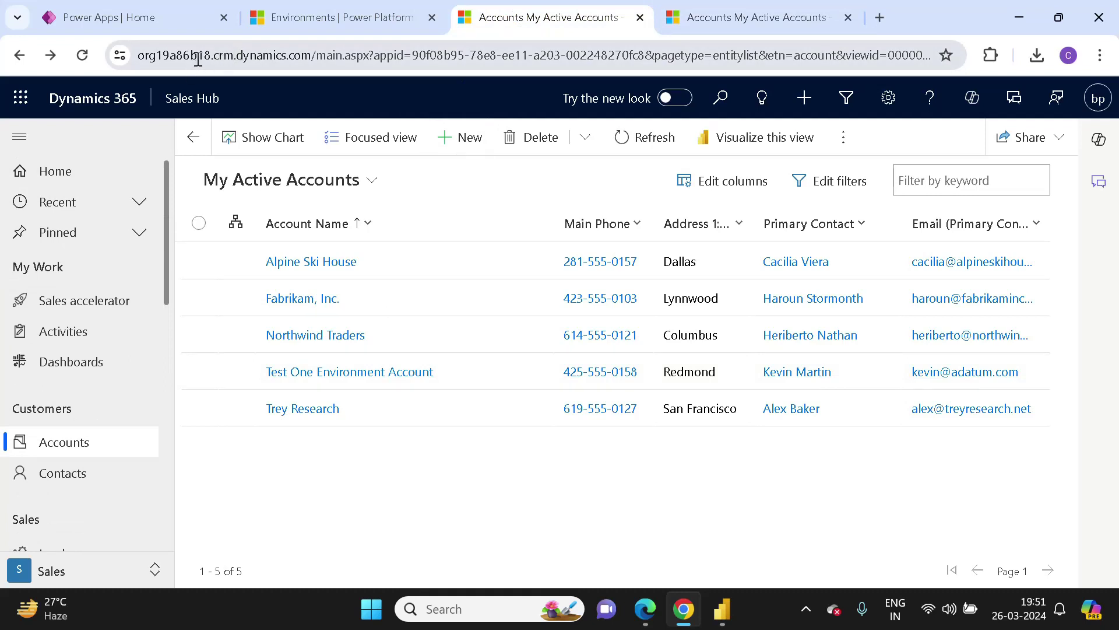
click(718, 16)
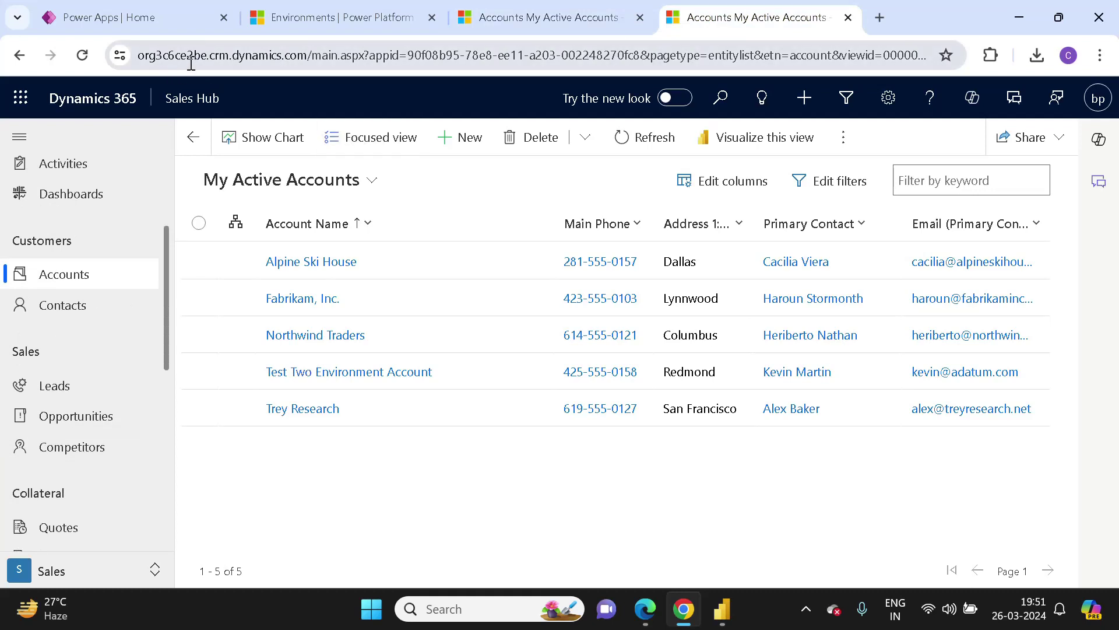
click(473, 16)
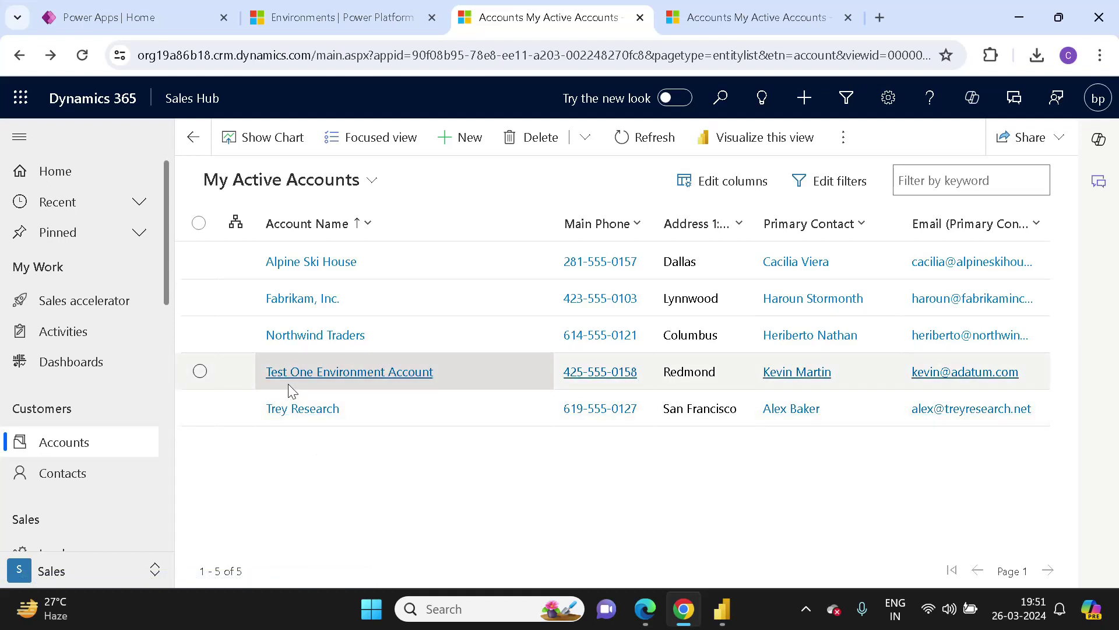
click(720, 22)
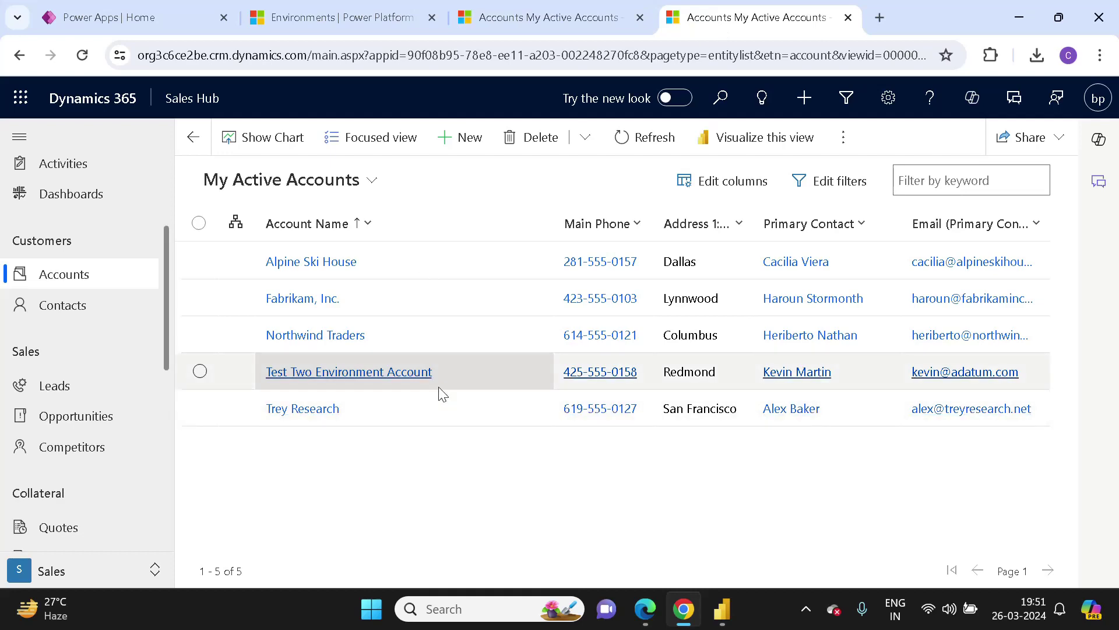
- Compare the account table in Power BI Desktop with the two published Account Details reports open in Edge
click(722, 609)
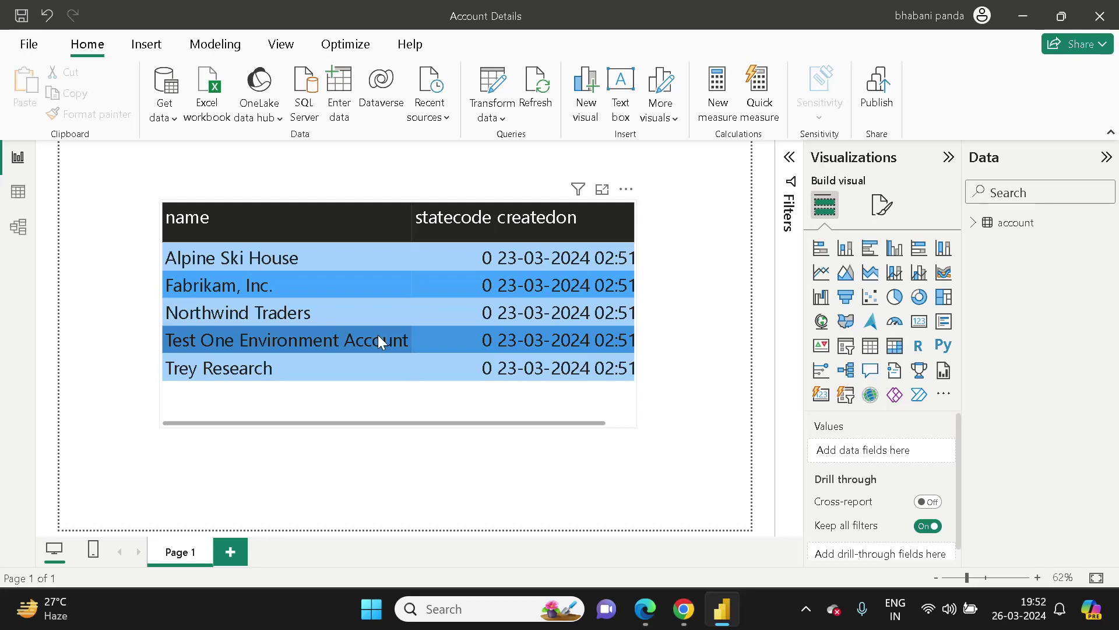
click(641, 615)
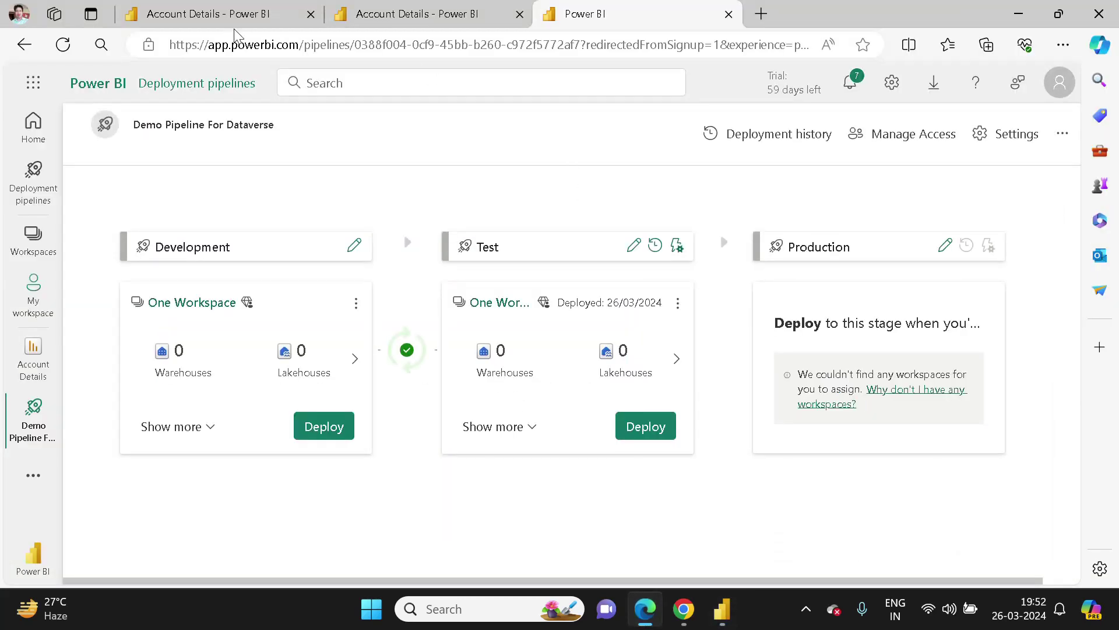
click(237, 19)
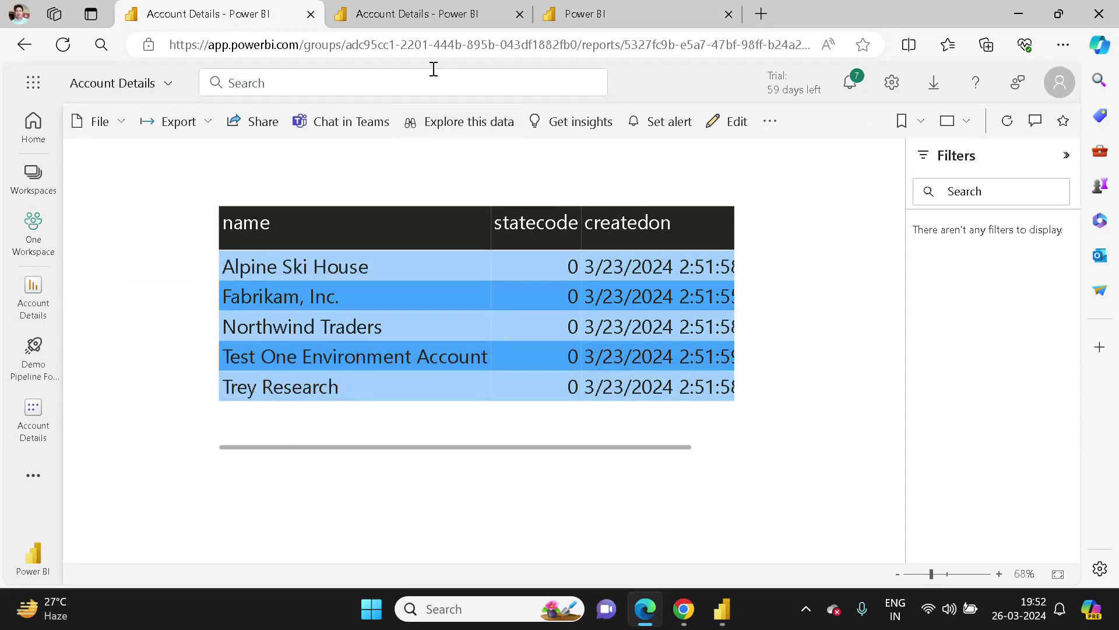
click(426, 16)
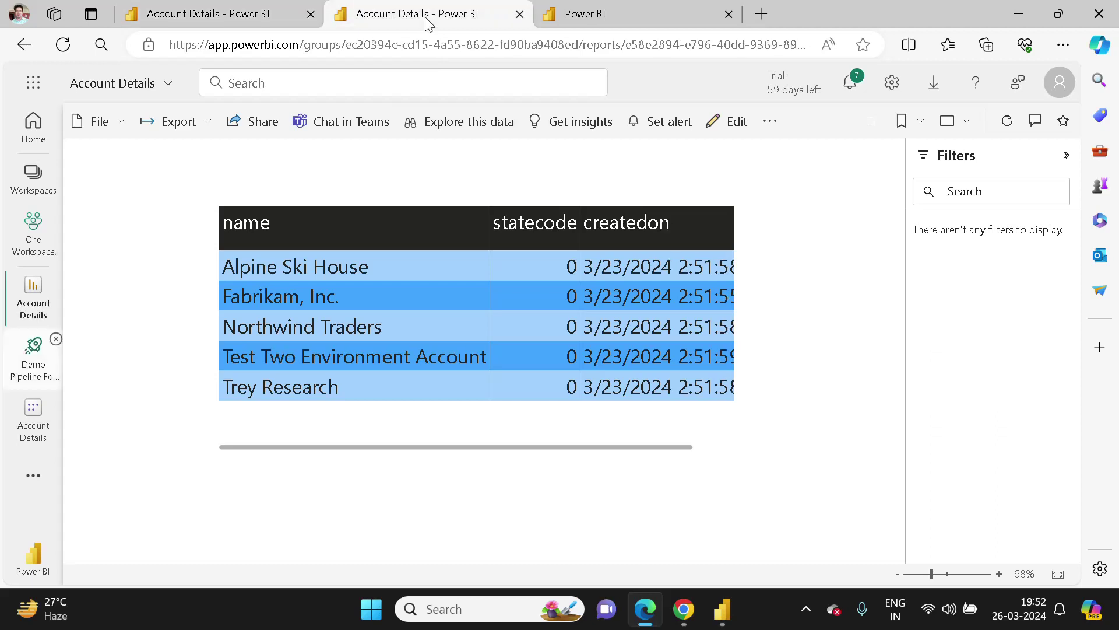
- In Demo Pipeline For Dataverse, inspect the Test stage's URL parameter rule and its target values for the Account Details semantic model
click(38, 376)
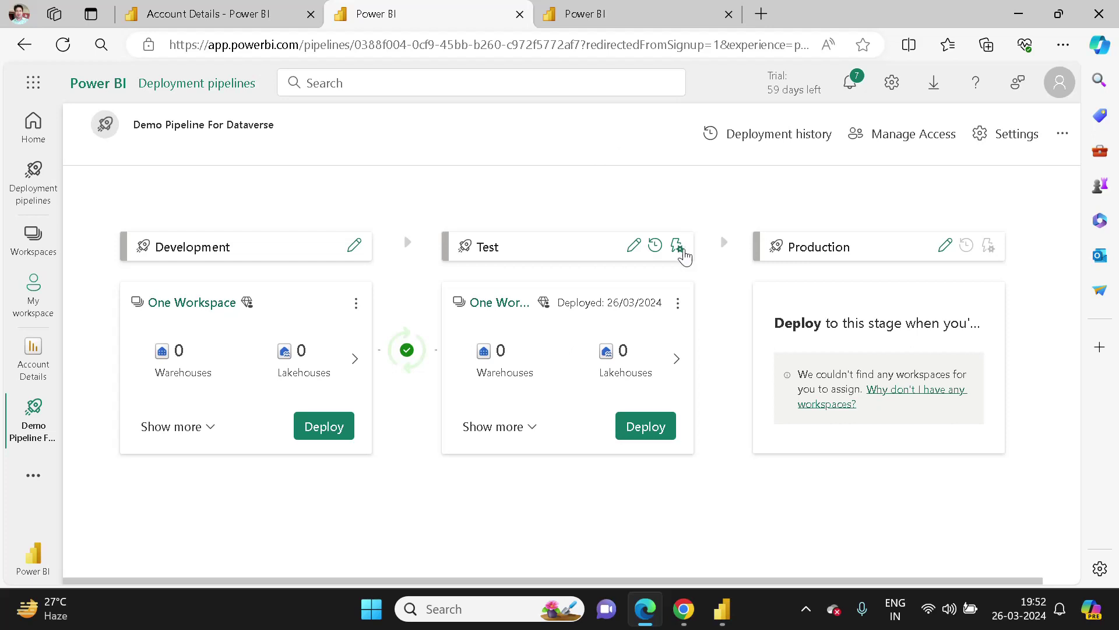
click(677, 248)
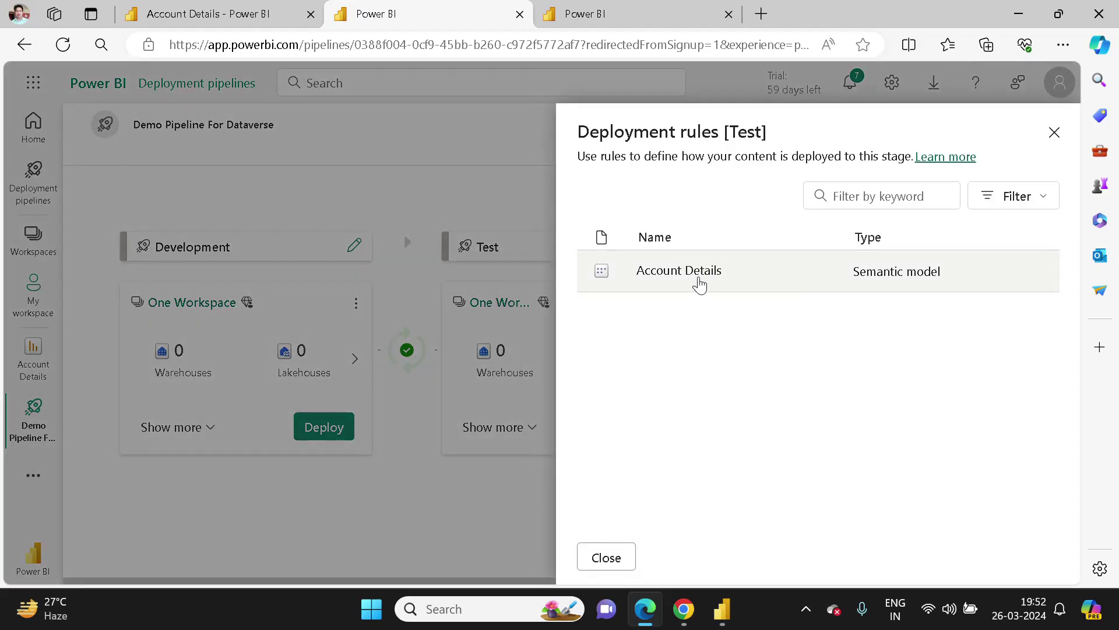
click(698, 283)
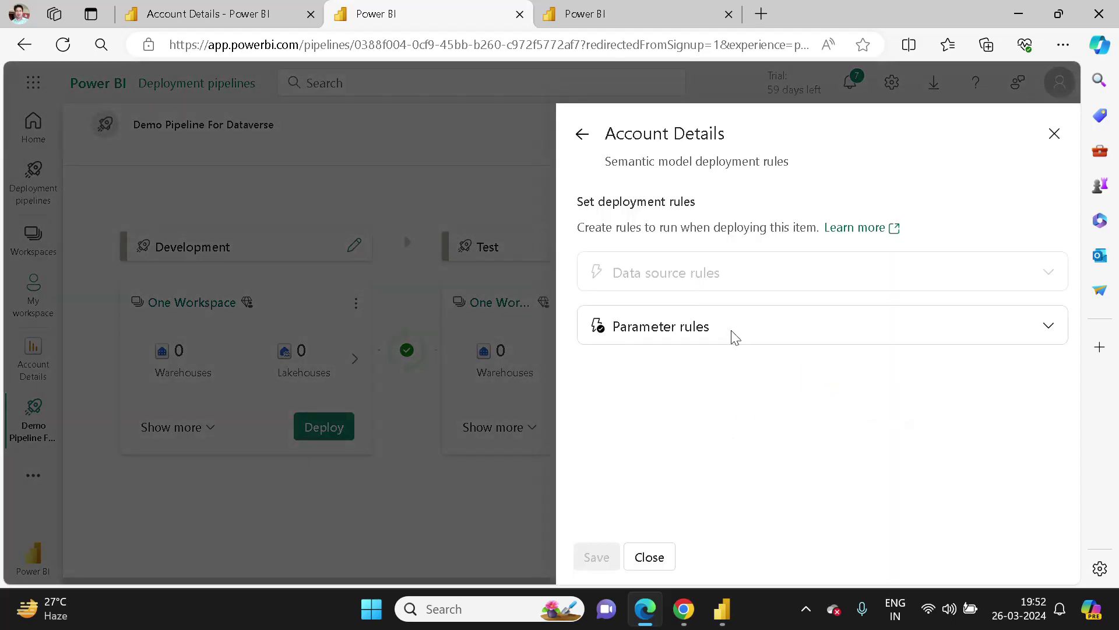
click(1049, 327)
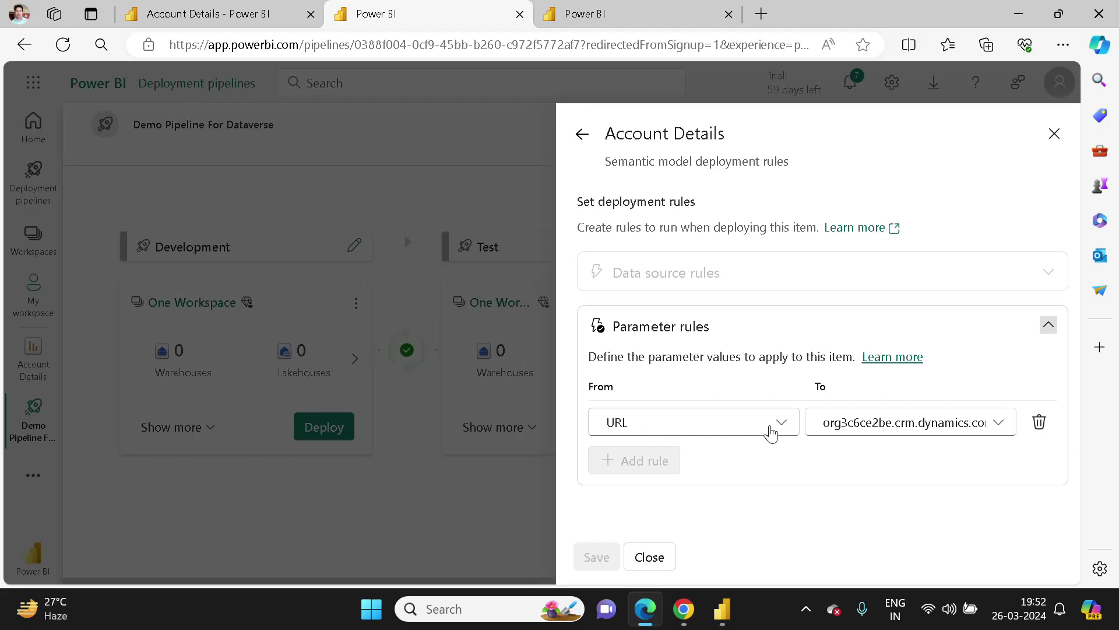
click(997, 423)
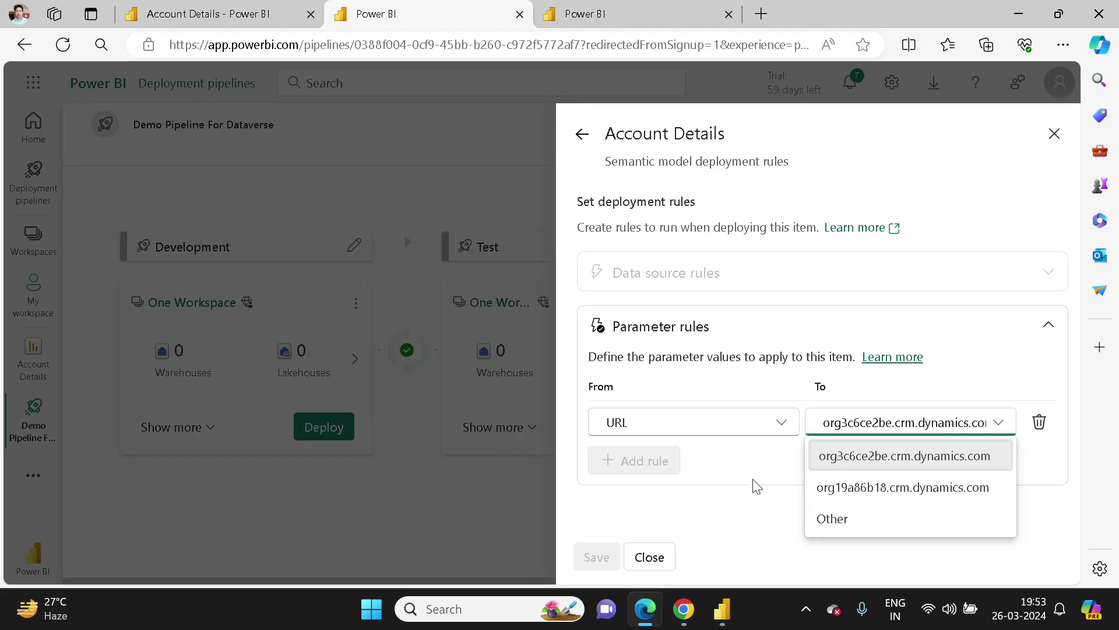
click(756, 507)
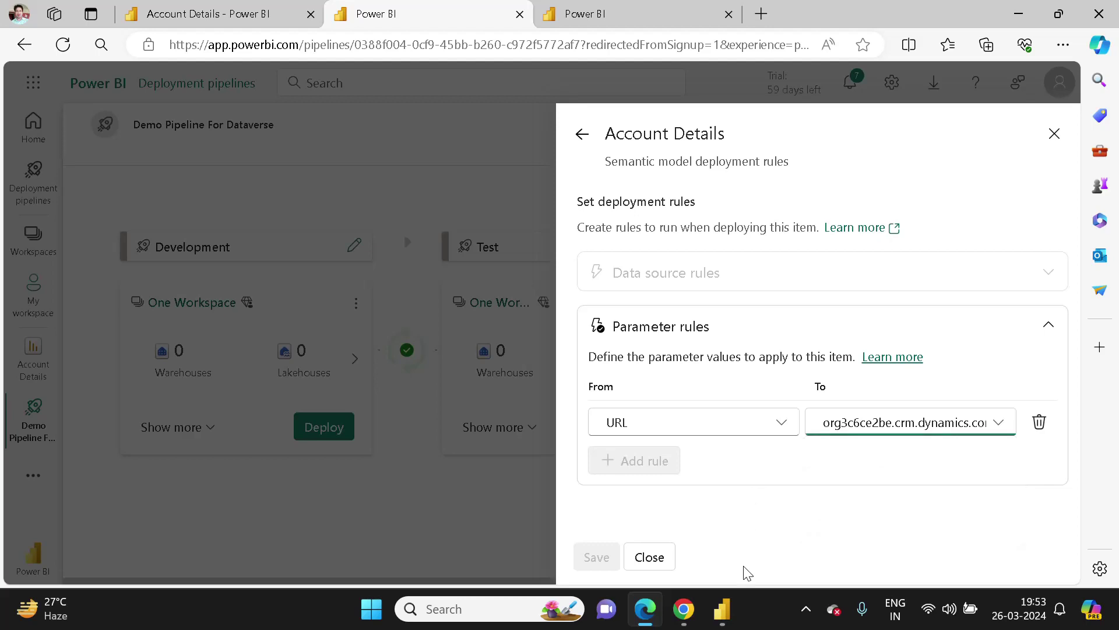
- Switch to Power BI Desktop and check the report's URL parameter value without changing it
click(723, 611)
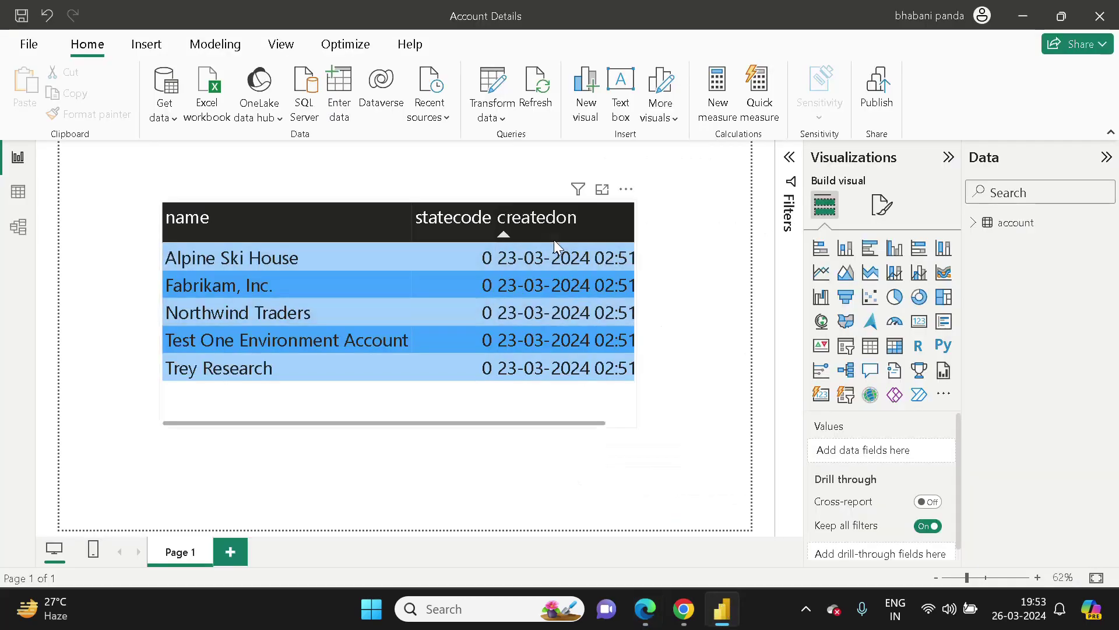
click(504, 124)
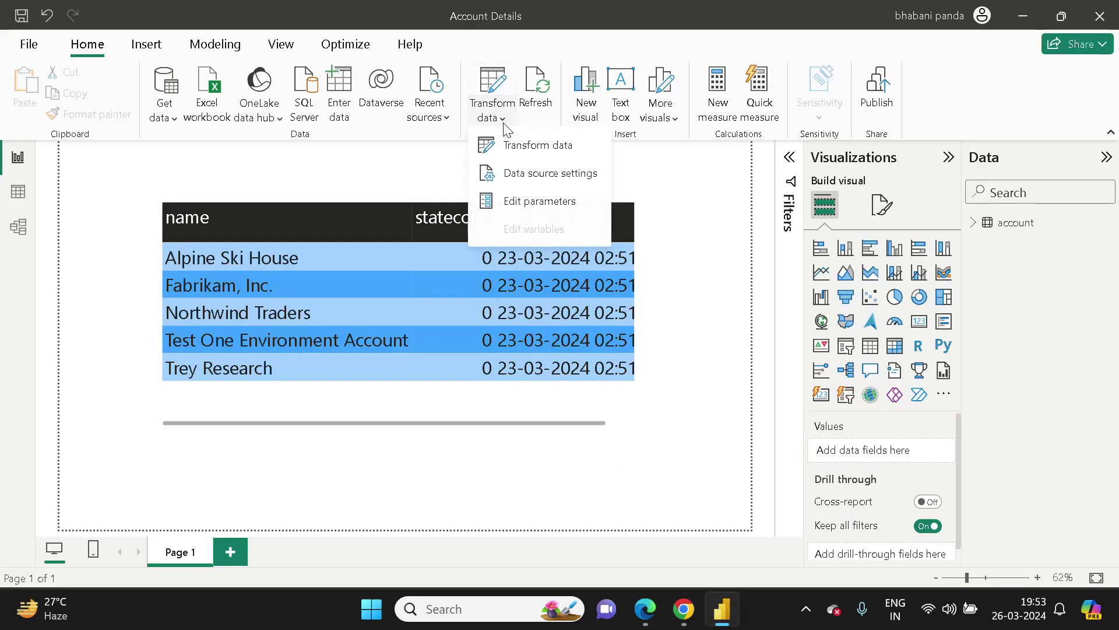
click(524, 198)
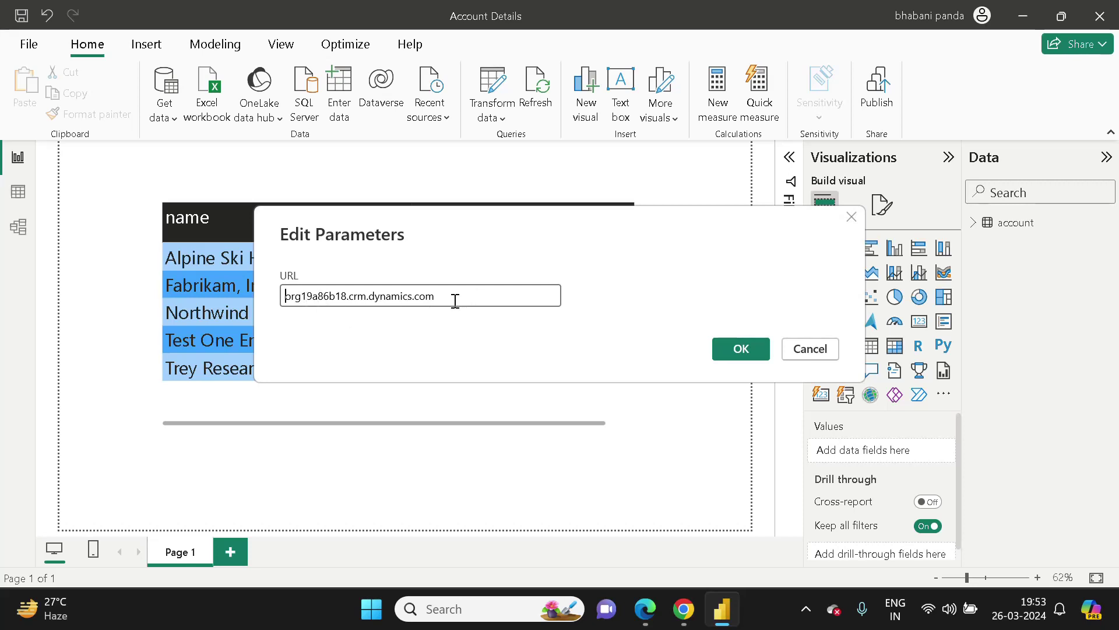
click(812, 349)
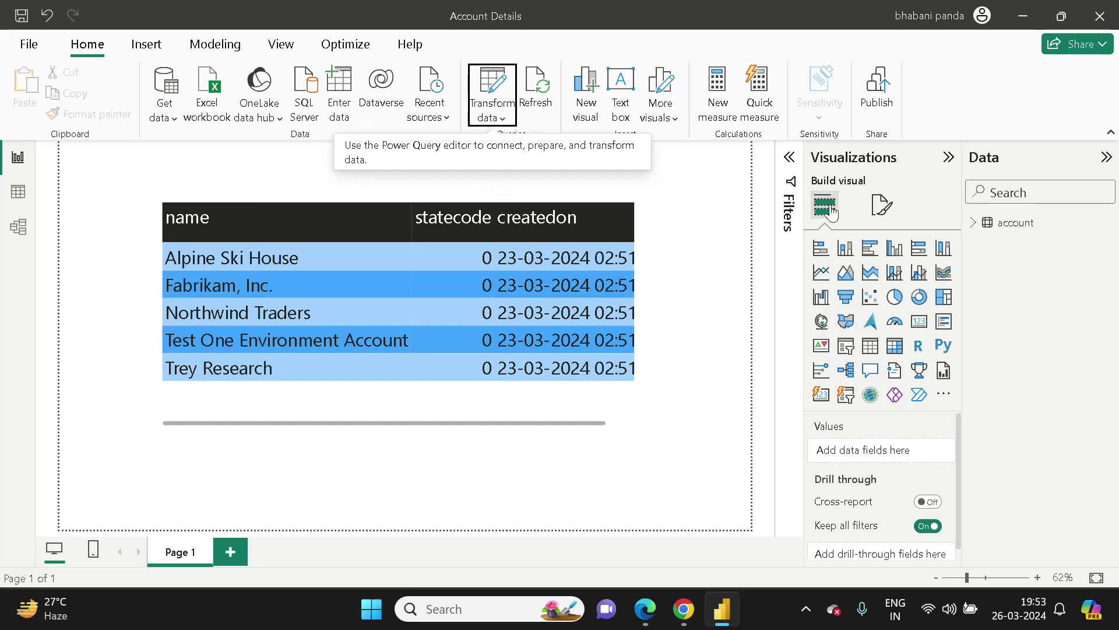
- In Power Query Editor, inspect the account query's Source settings and environment domain input types, leave them unchanged and close the editor
click(501, 121)
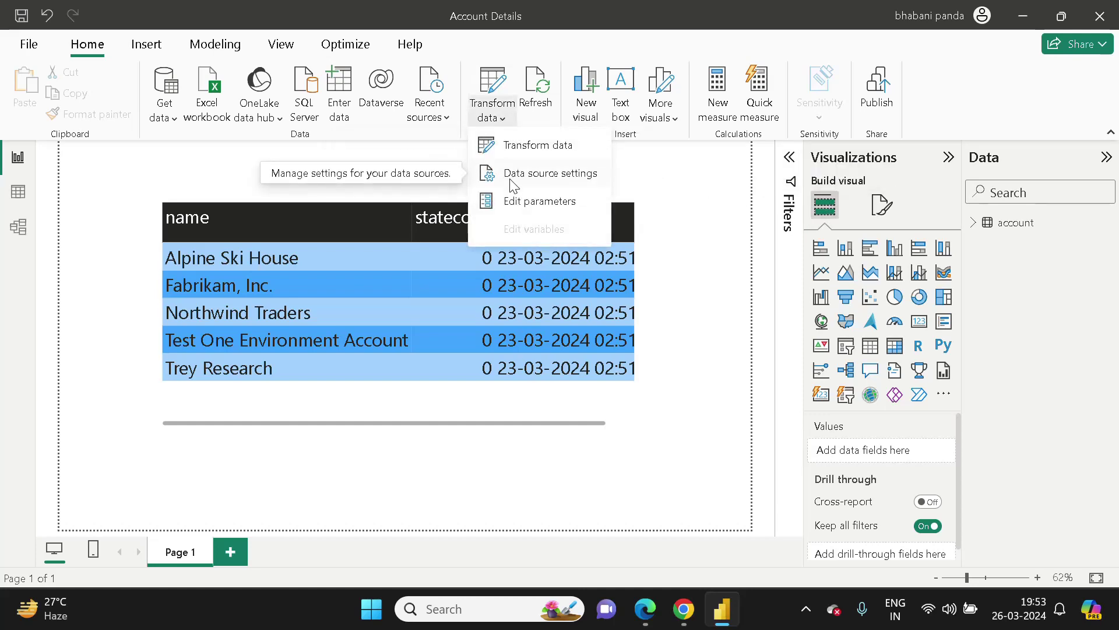
click(513, 145)
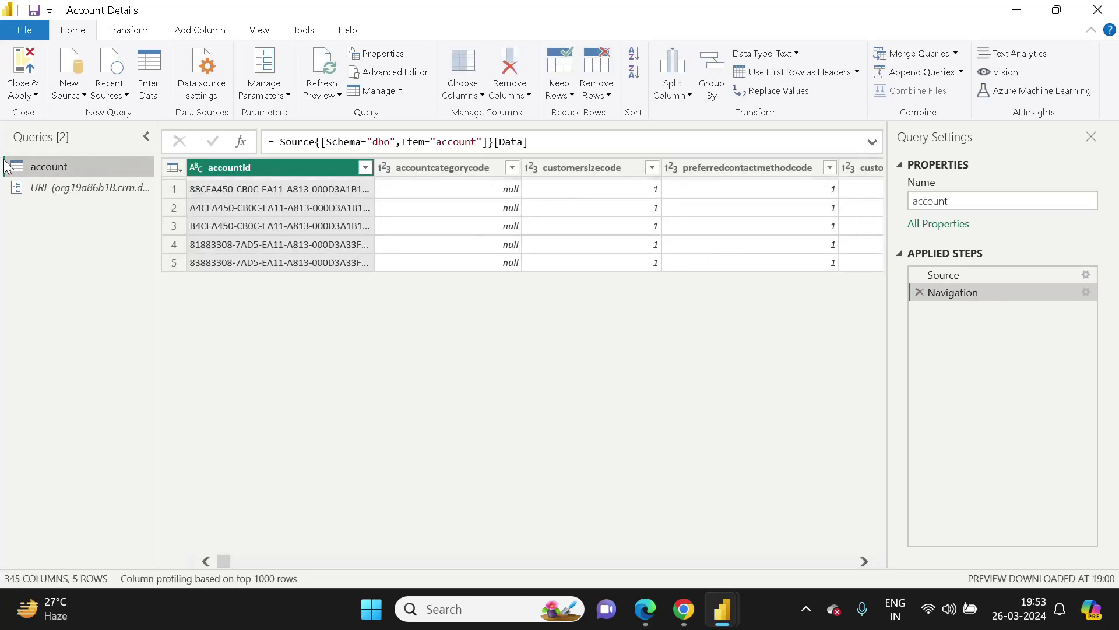
click(1083, 276)
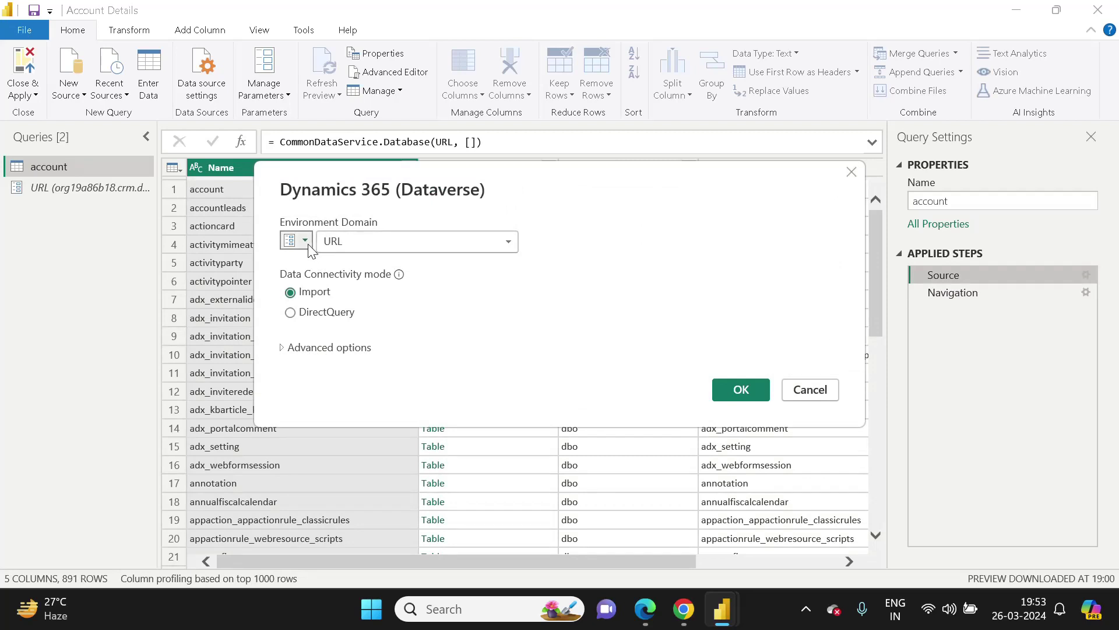
click(304, 241)
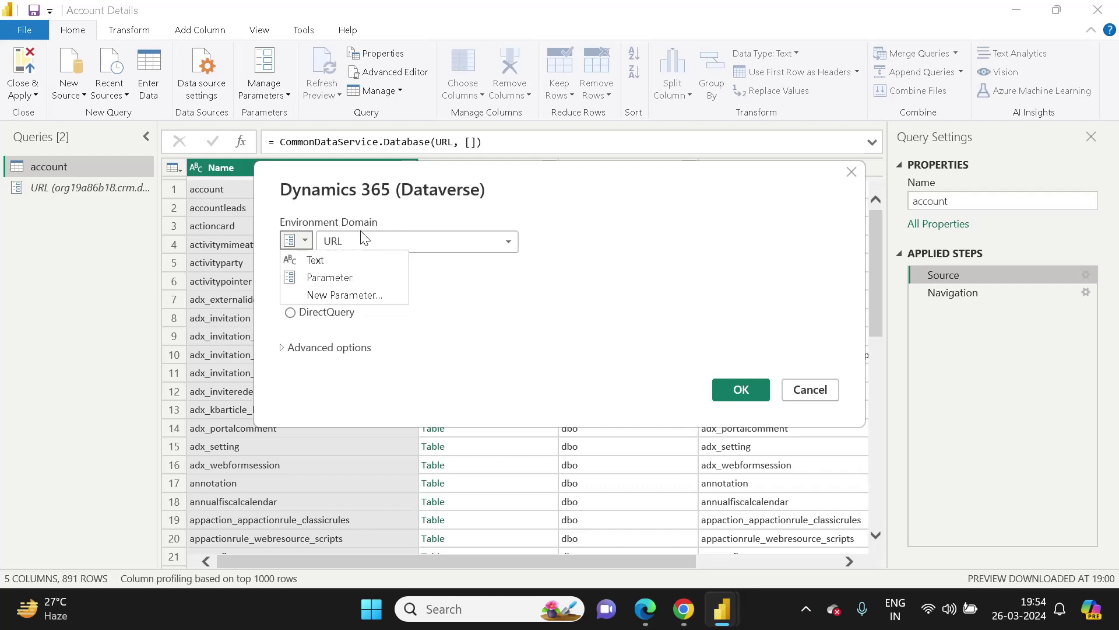
click(804, 394)
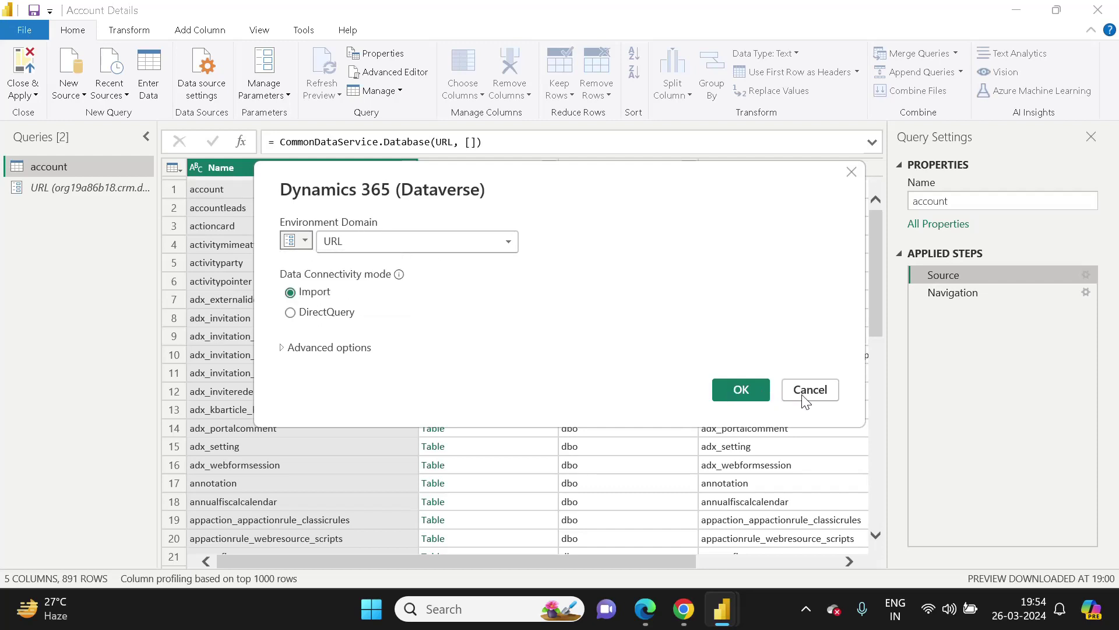
click(804, 394)
click(23, 95)
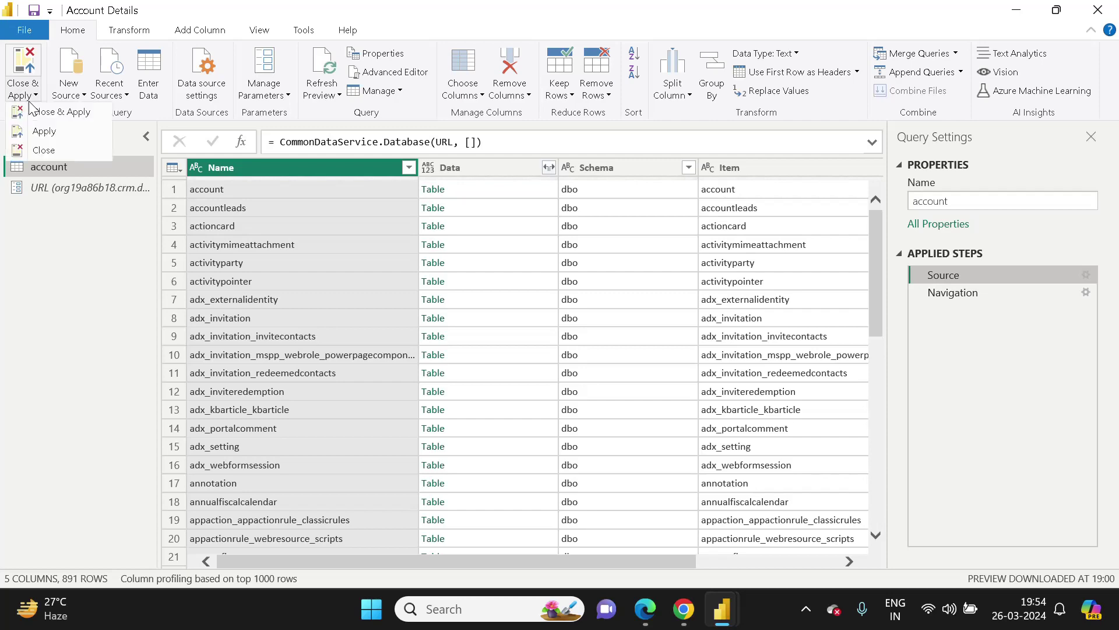
click(30, 149)
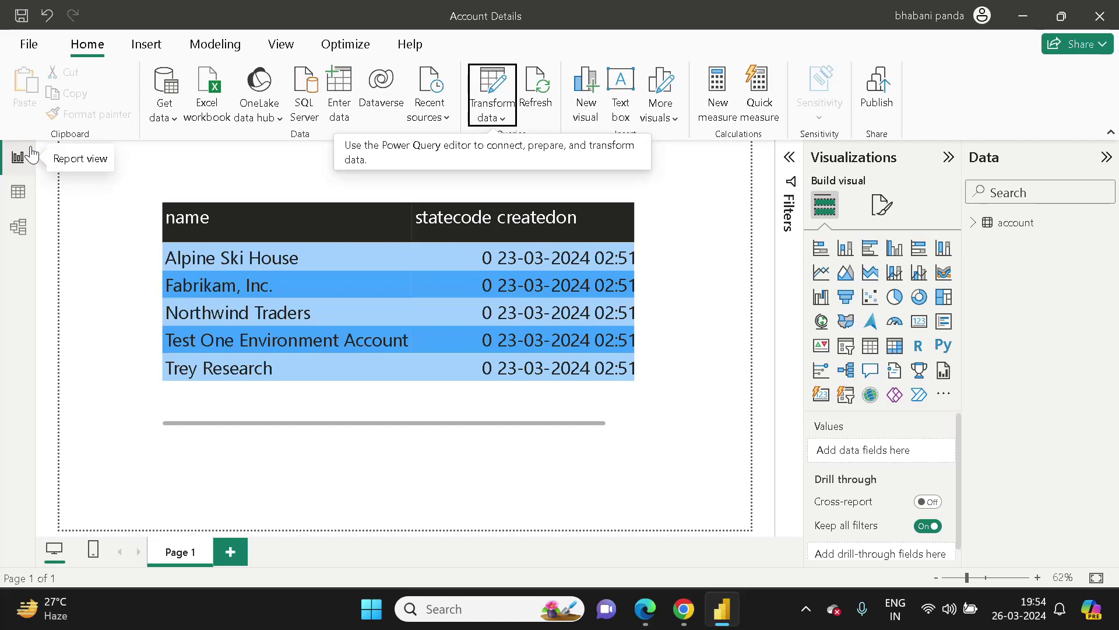
- Save the report's changes, view the available publish destinations and cancel publishing
click(887, 88)
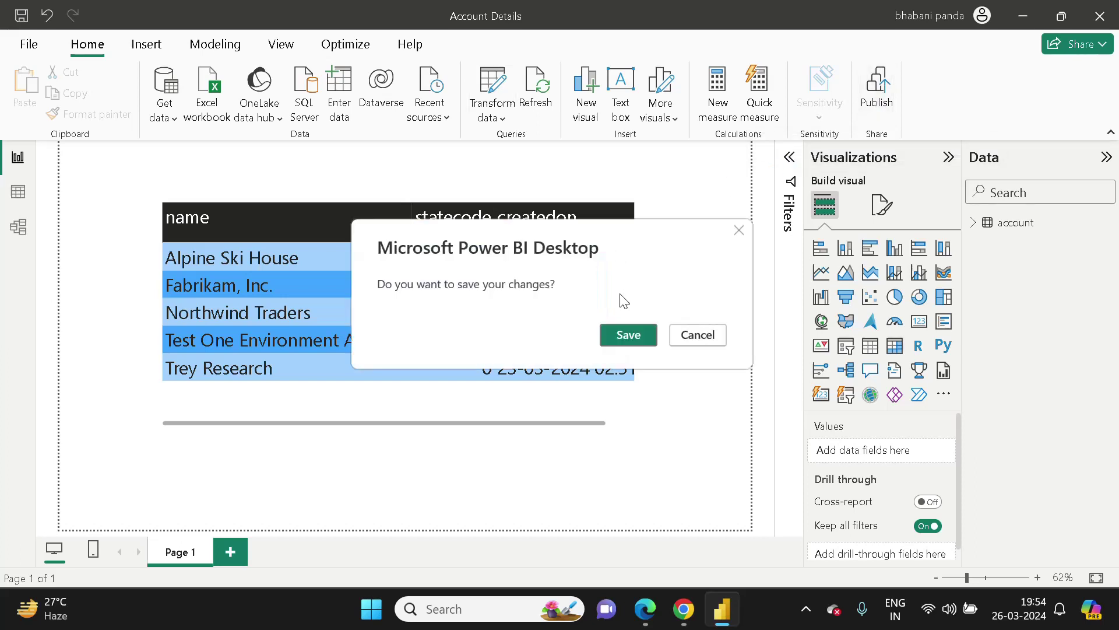
click(630, 337)
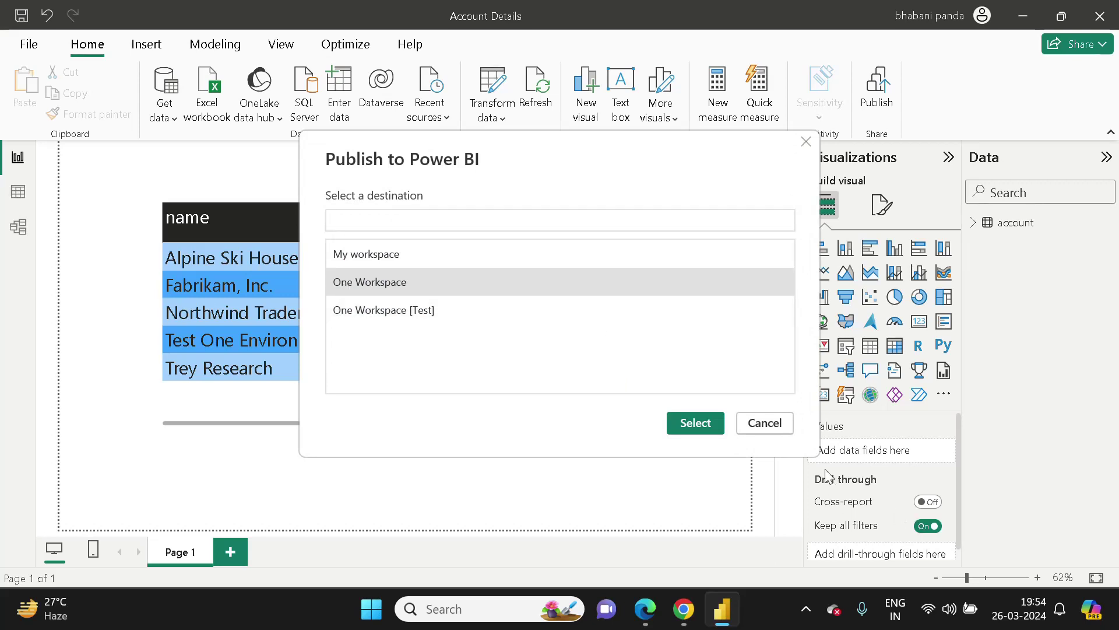
click(776, 425)
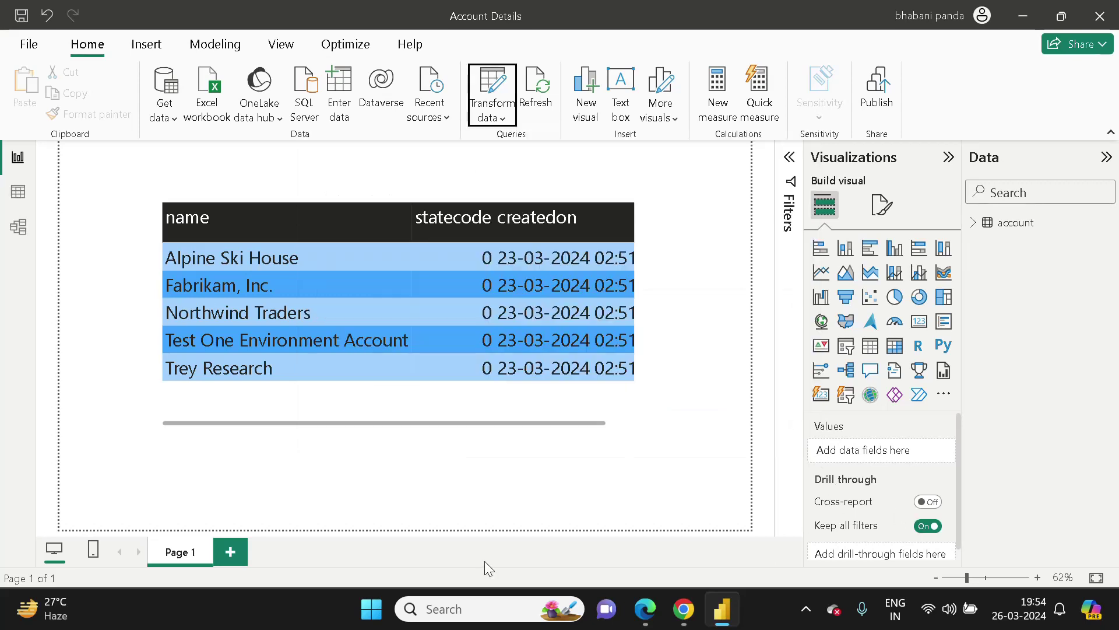
- Return to the deployment pipeline in Edge and close the Account Details semantic model's deployment rules
click(682, 611)
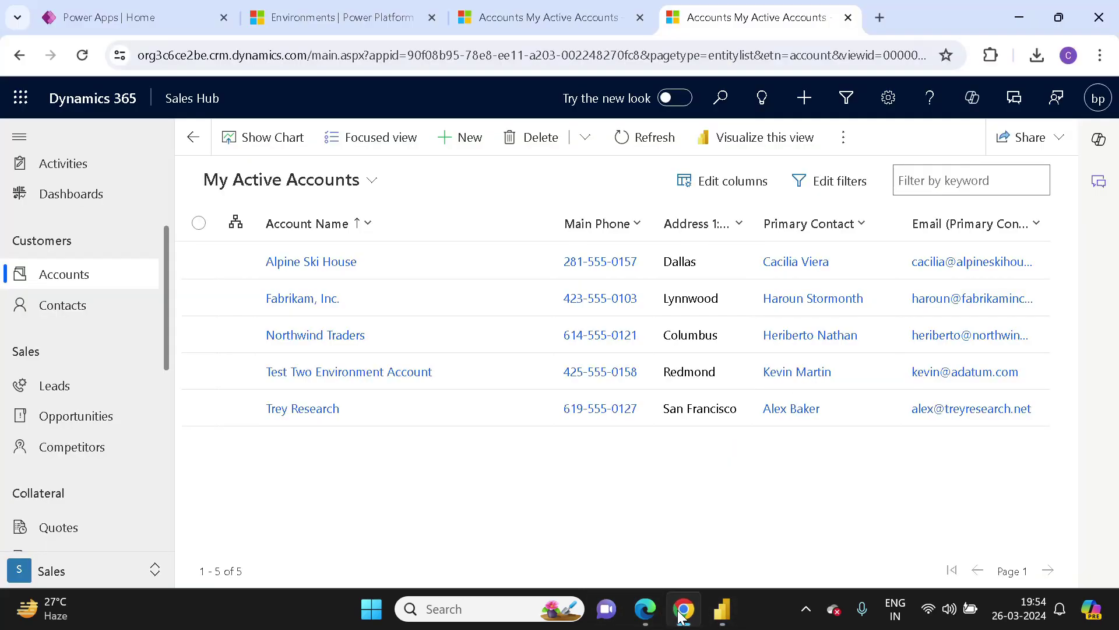
click(646, 612)
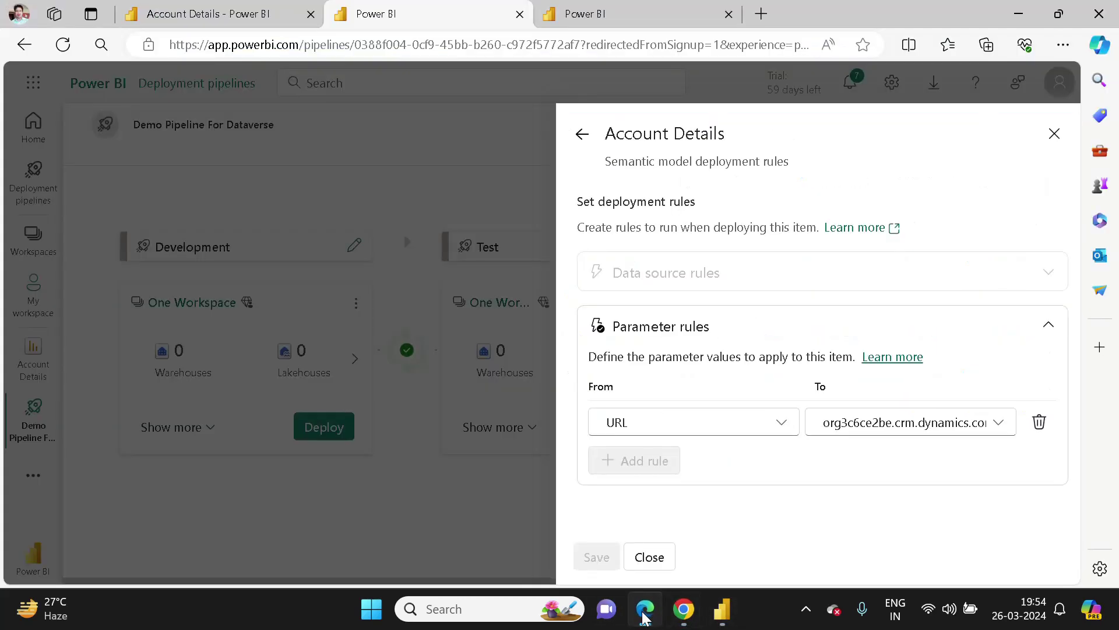
click(649, 555)
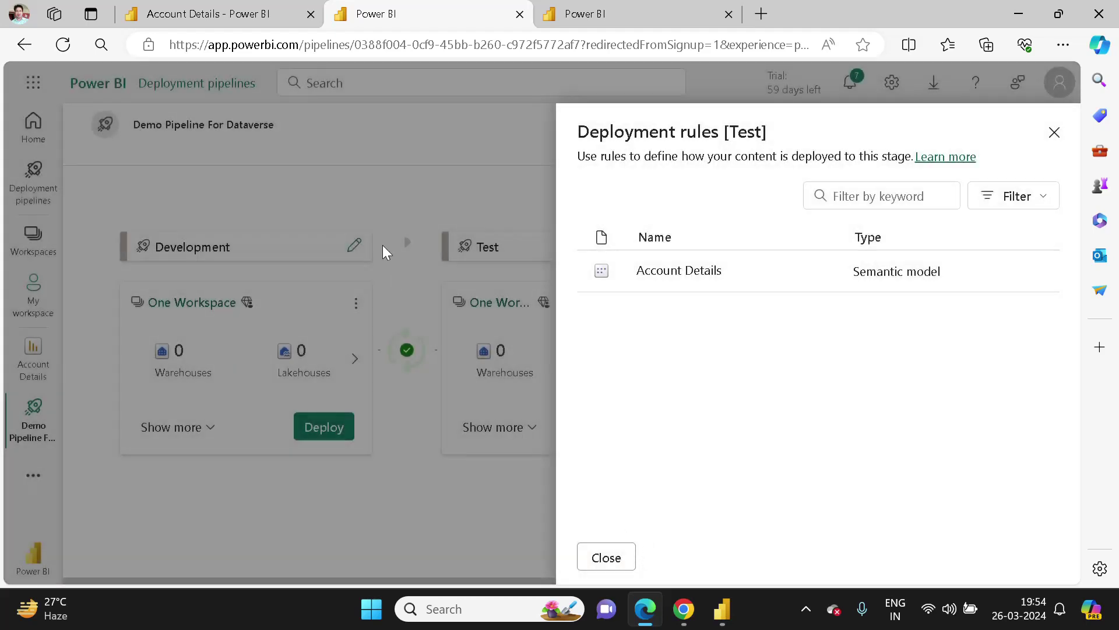
- From the published development report, open the contents of One Workspace
click(230, 17)
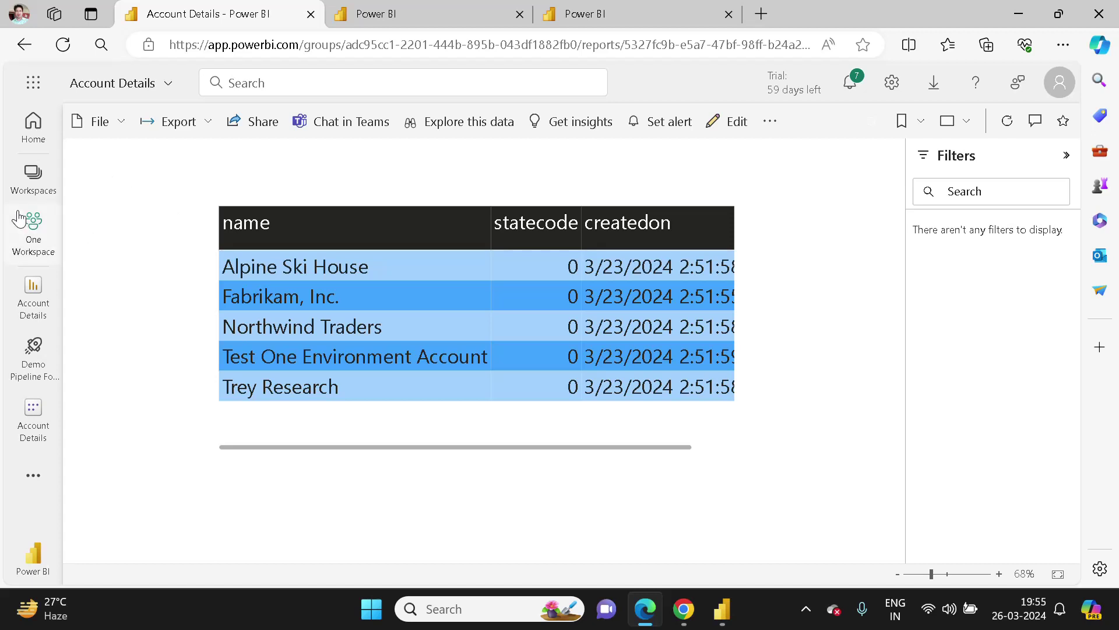
click(32, 178)
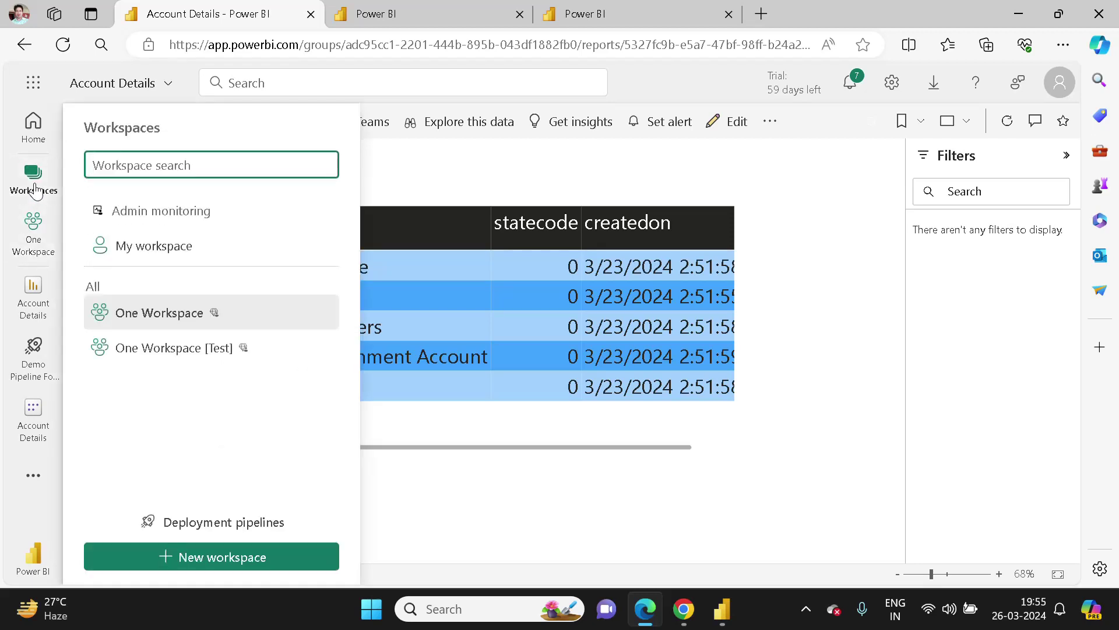
click(151, 314)
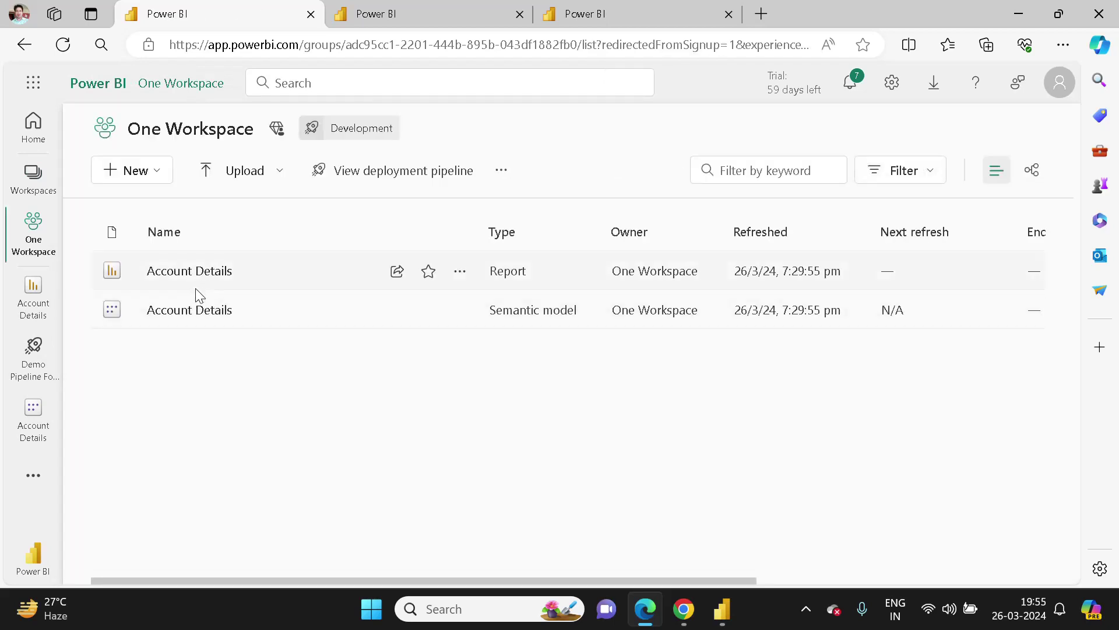
- View the Account Details report in One Workspace and the same report in One Workspace [Test] to compare their account data
click(201, 277)
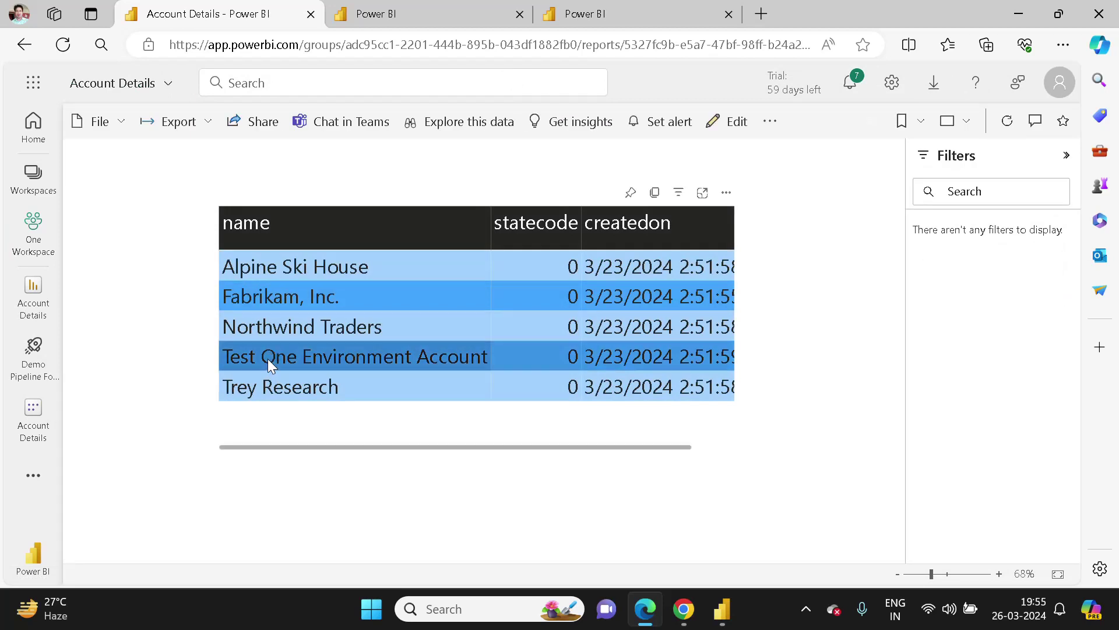
click(33, 185)
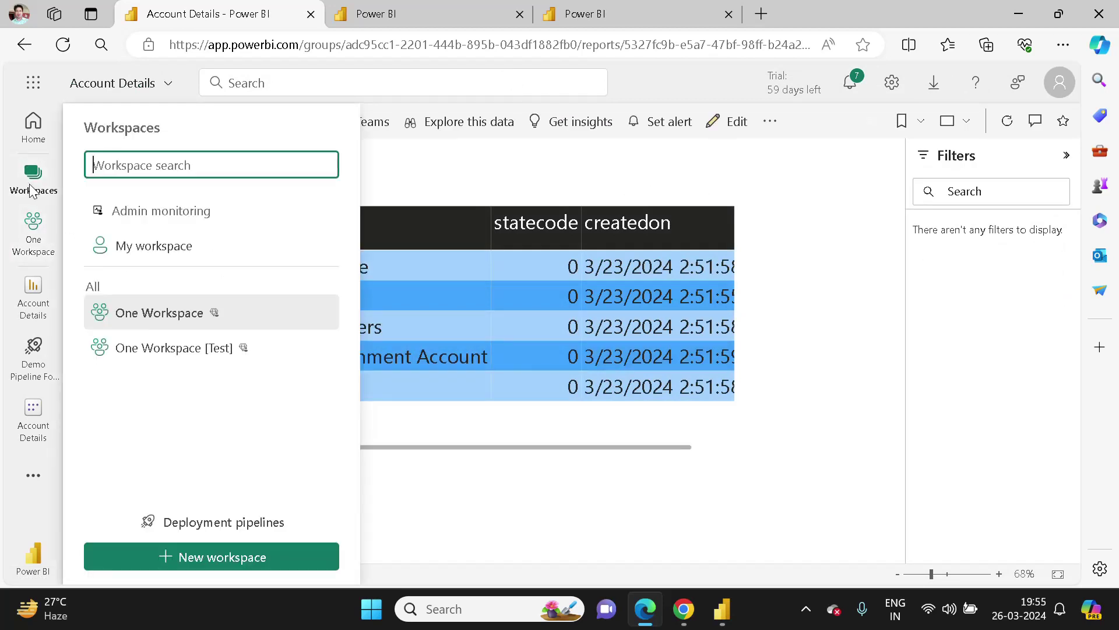
click(145, 349)
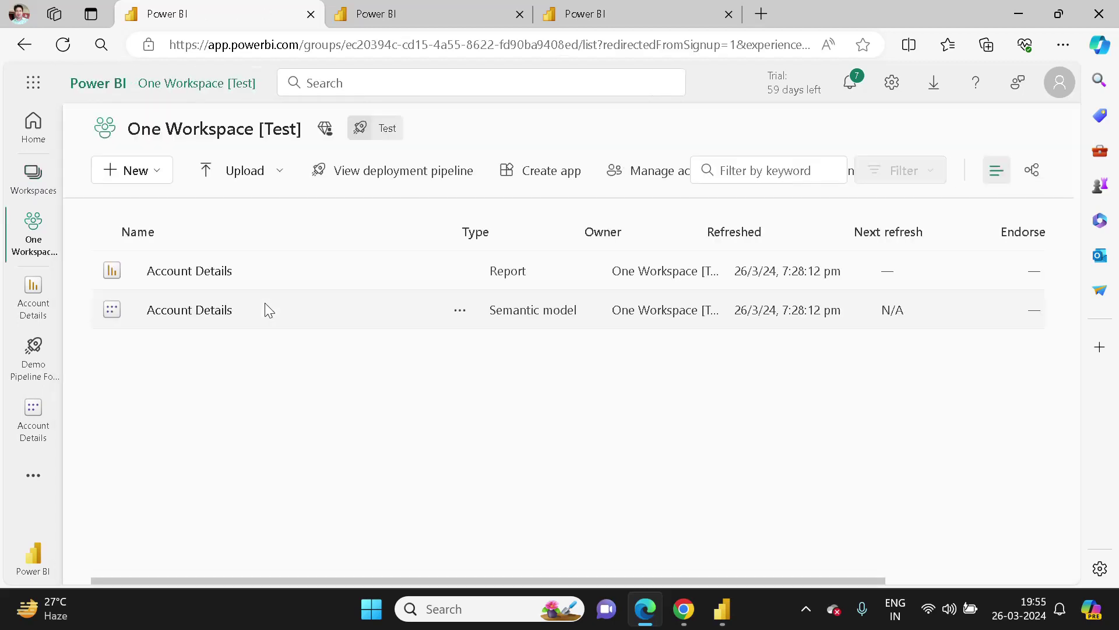
click(193, 271)
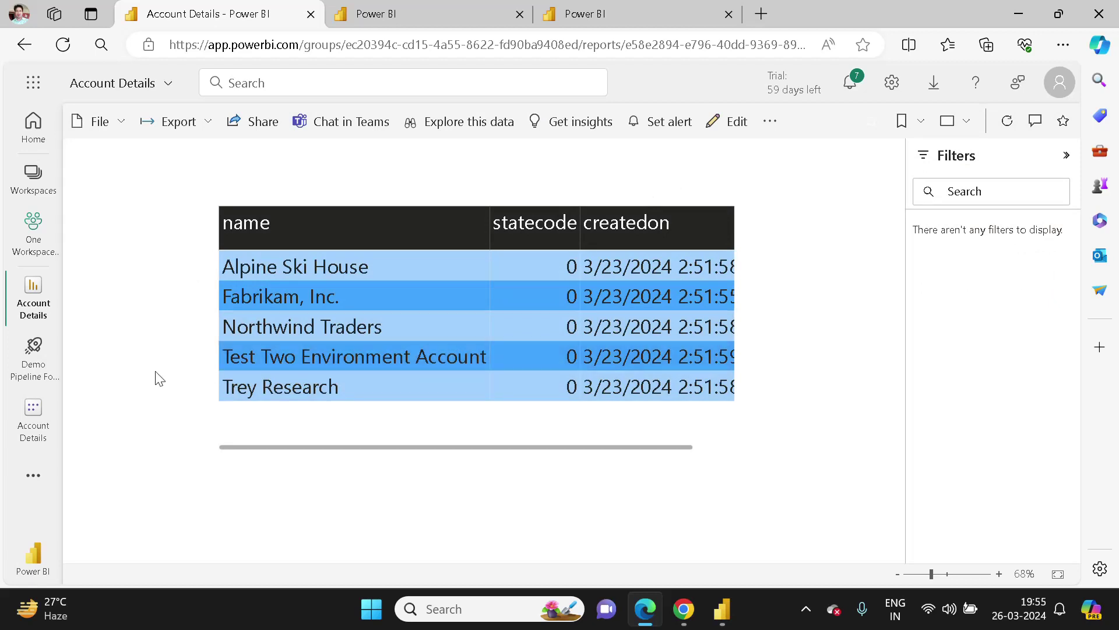
- In Demo Pipeline For Dataverse, review the Test stage's URL parameter rule for the Account Details semantic model and close the deployment rules
click(29, 361)
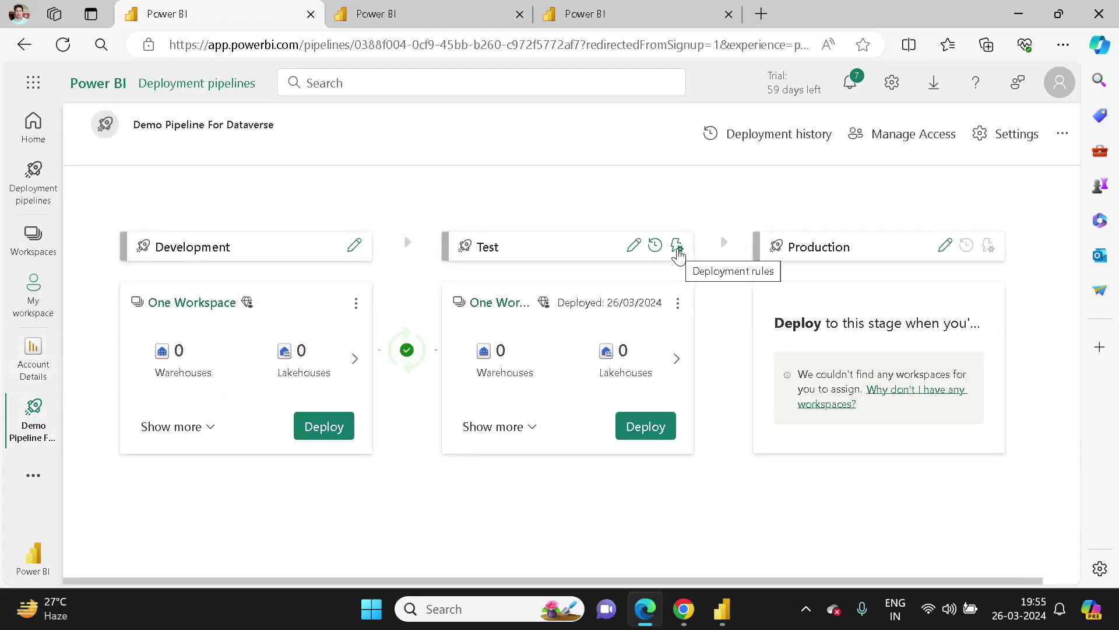
click(677, 247)
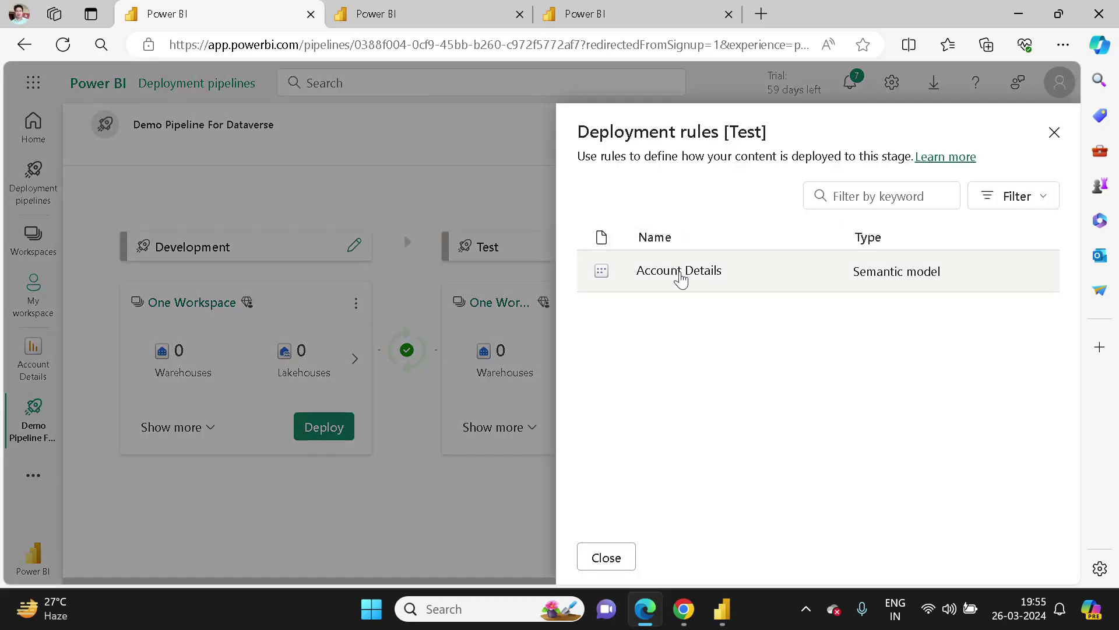
click(679, 277)
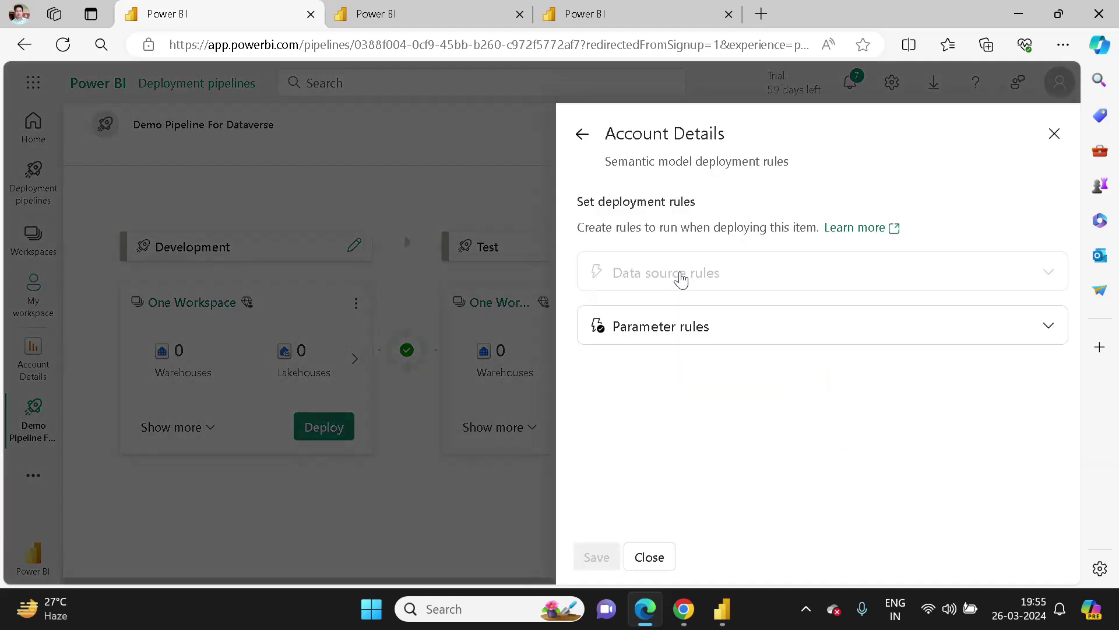
click(1048, 330)
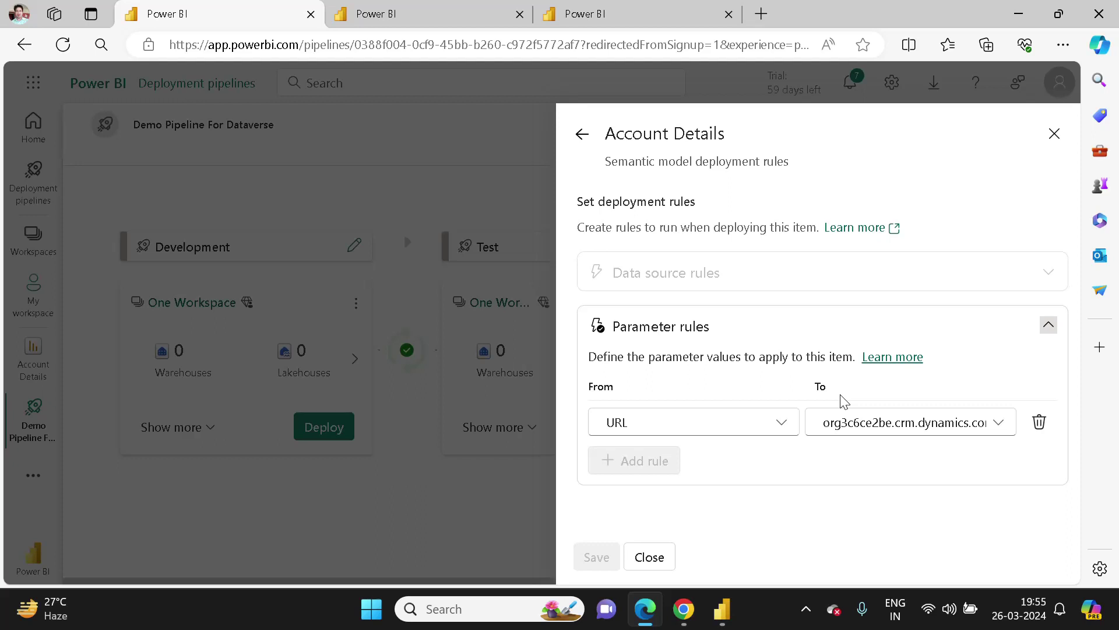
click(995, 433)
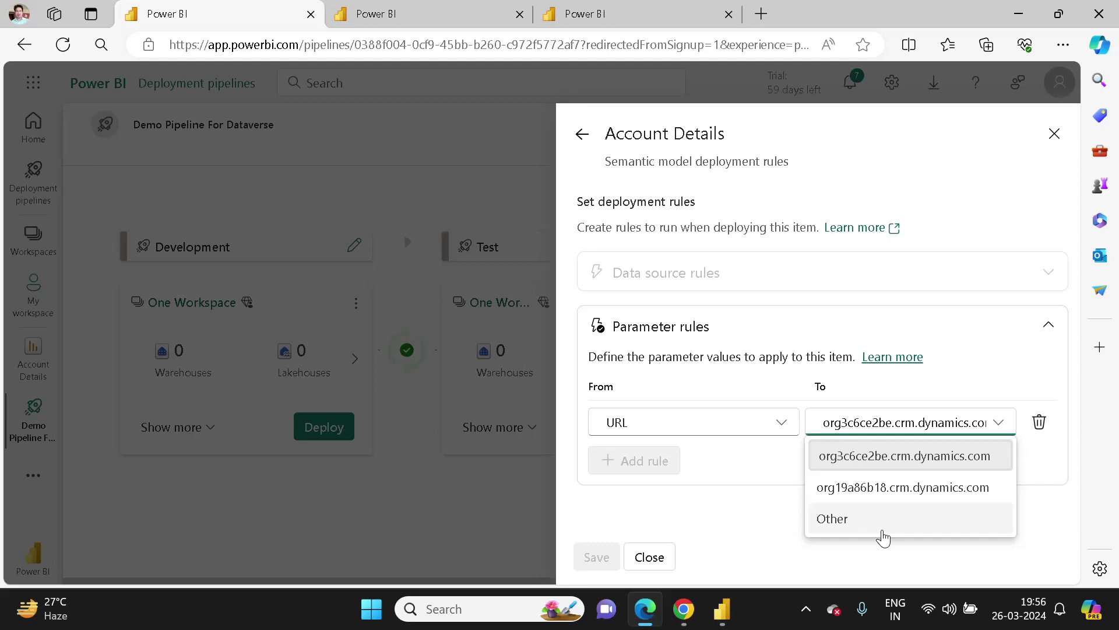
click(648, 561)
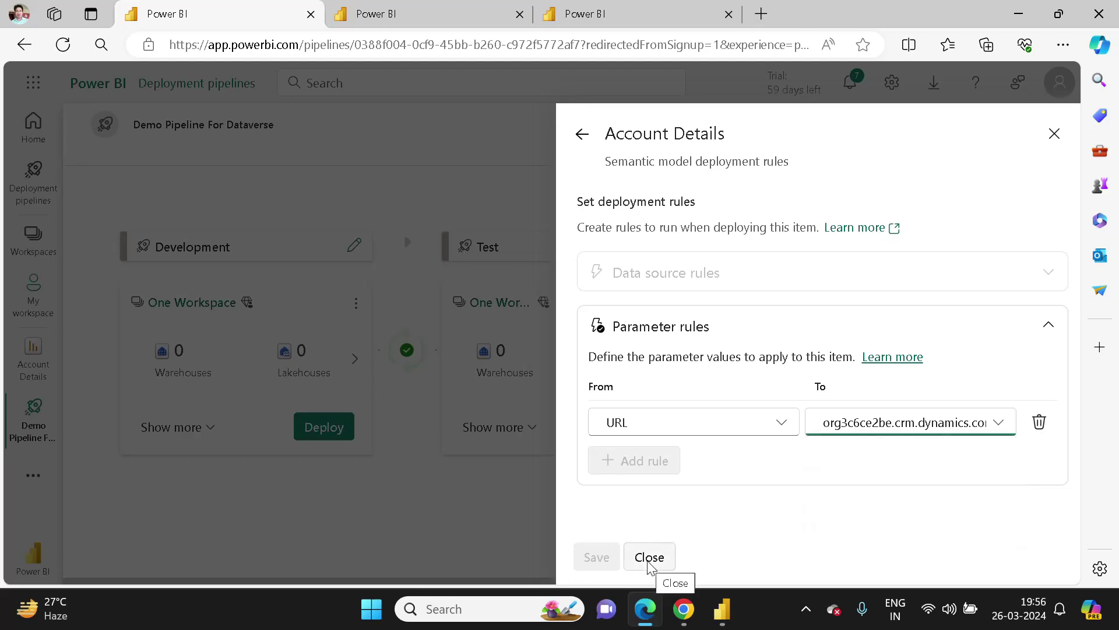
click(649, 559)
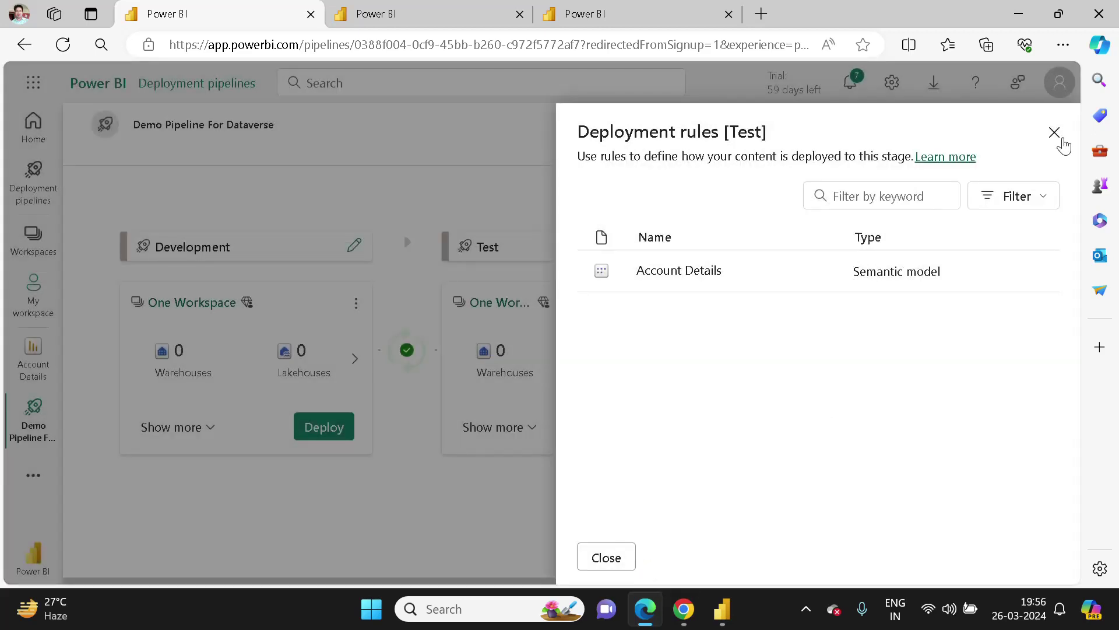
click(1059, 137)
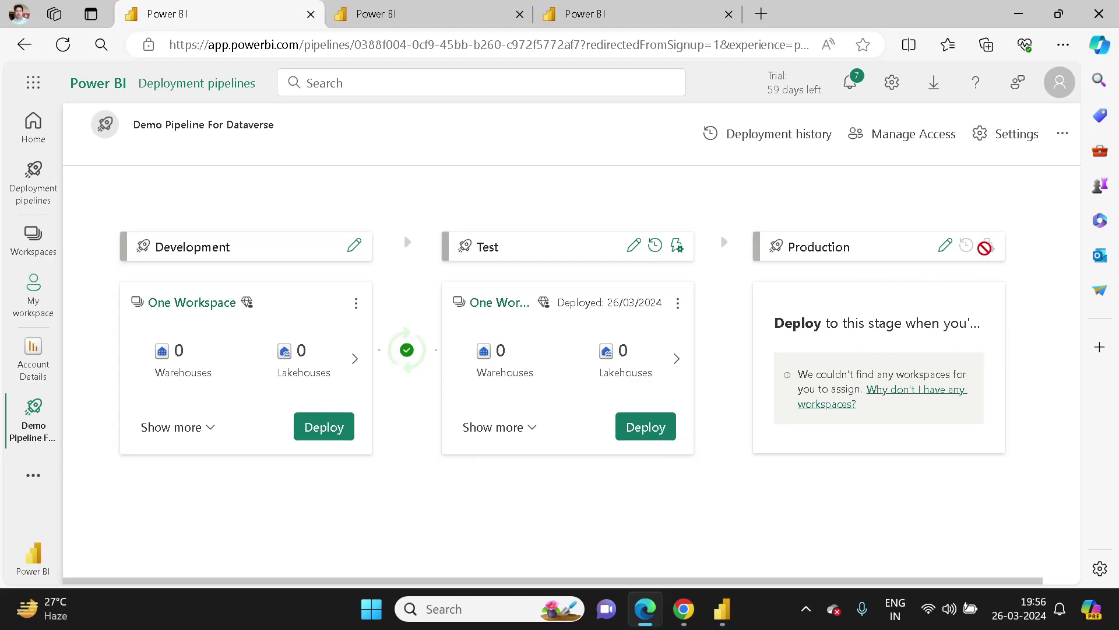
- Deploy the Account Details report and semantic model from the Test stage to Production and dismiss the completion notice
click(654, 435)
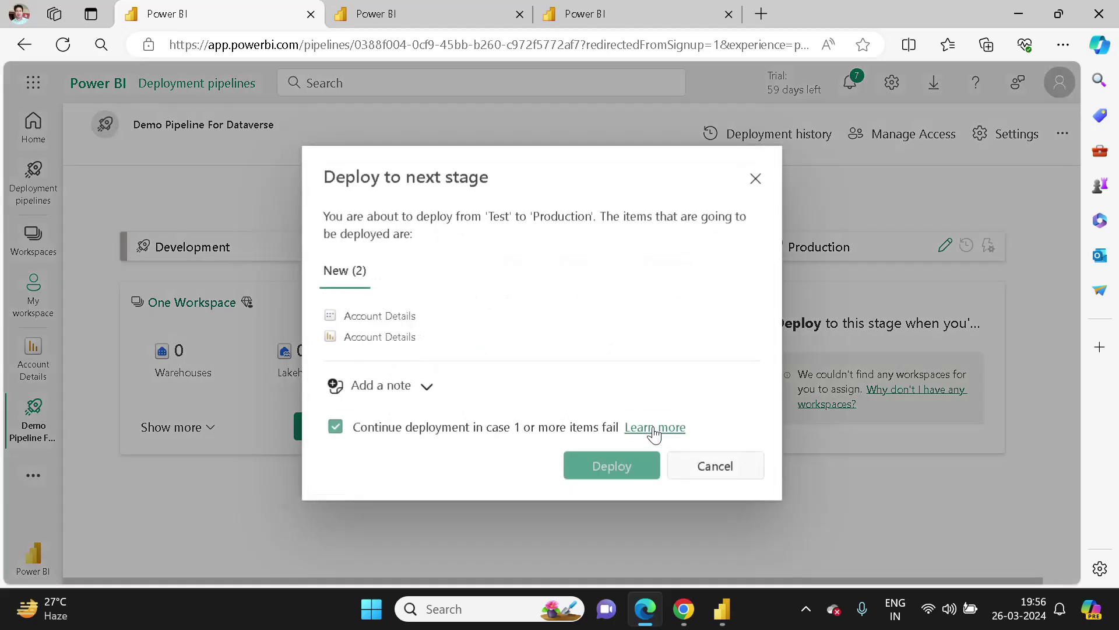
click(600, 469)
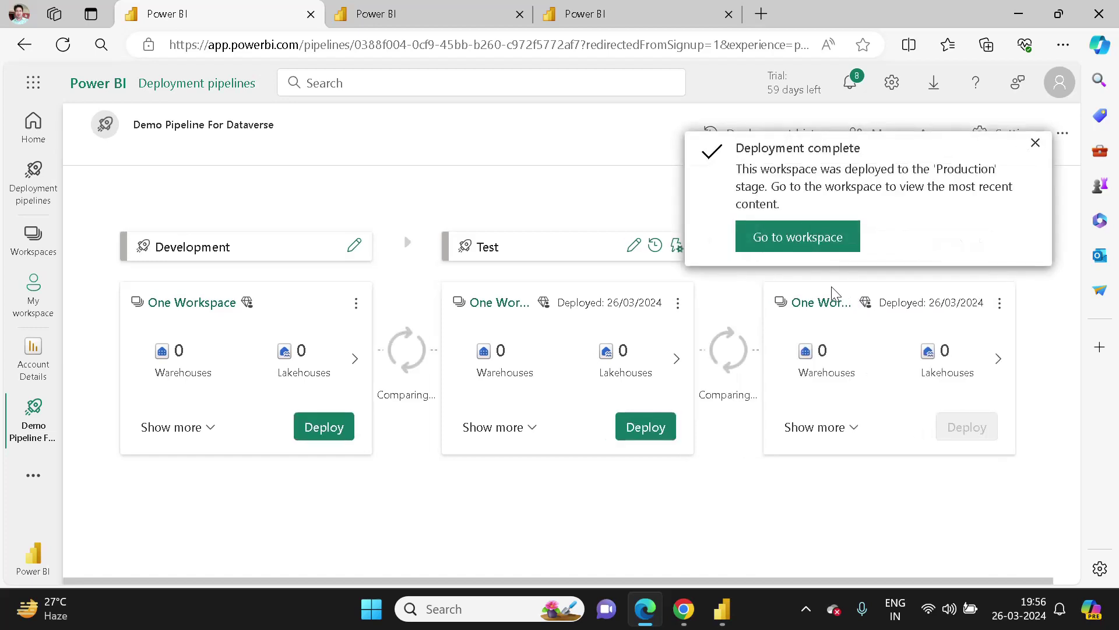
click(1036, 144)
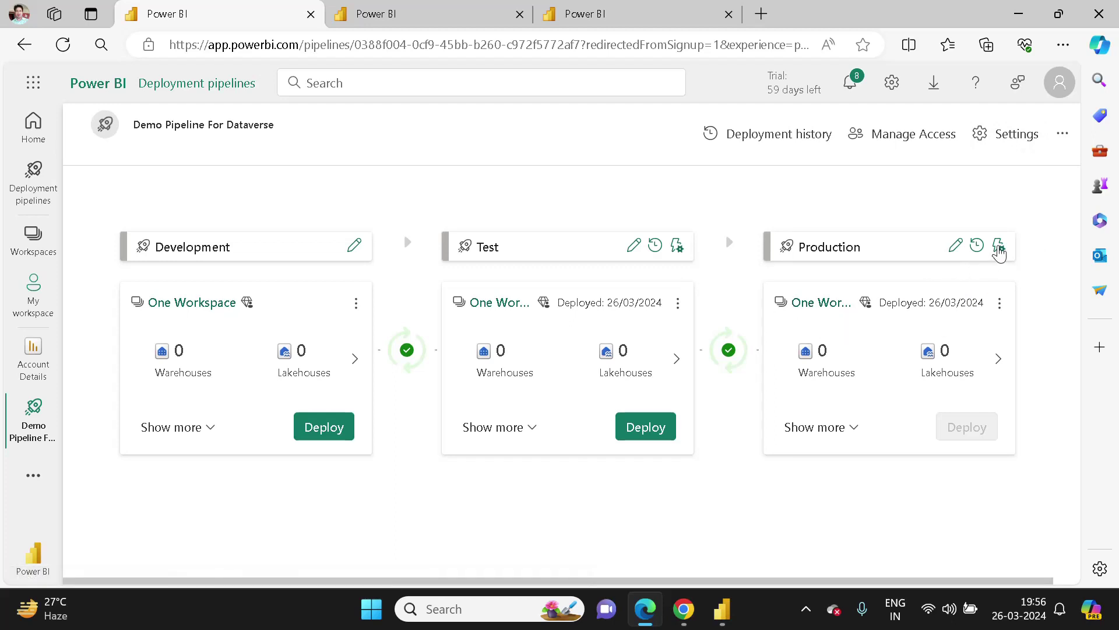
- Add a parameter rule to the Production stage's Account Details semantic model, with URL as the source parameter and Other as the target
click(1000, 247)
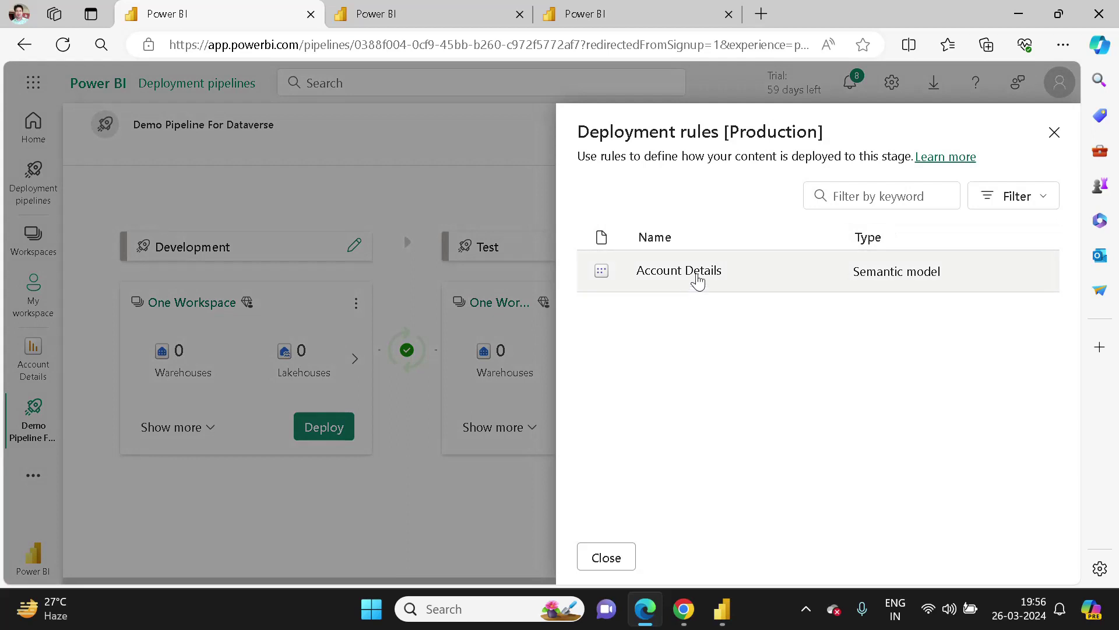
click(698, 281)
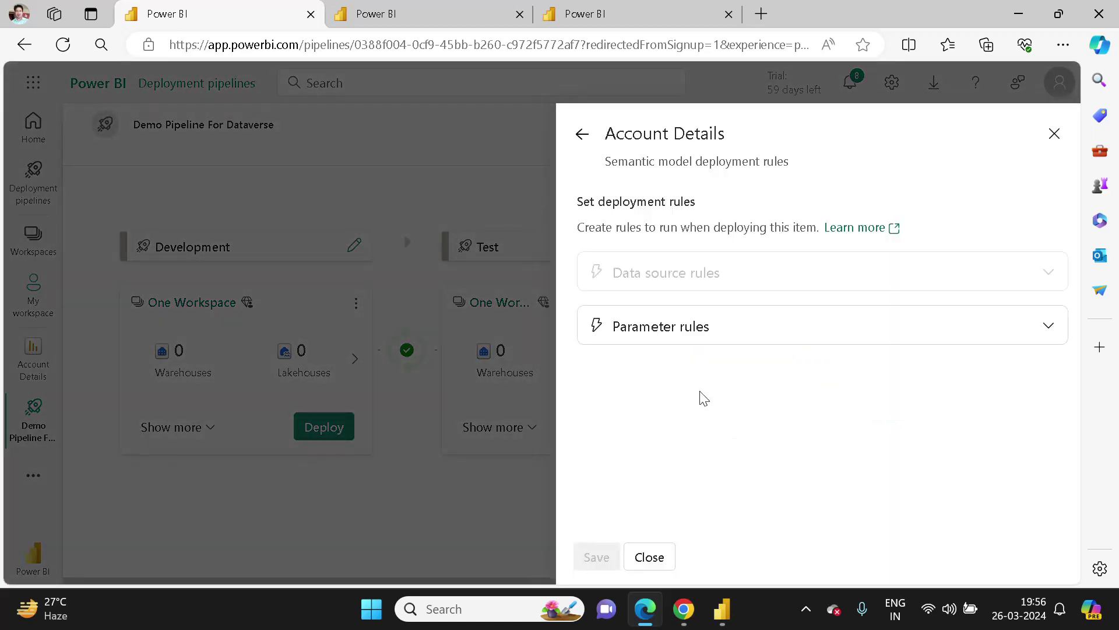
click(1048, 325)
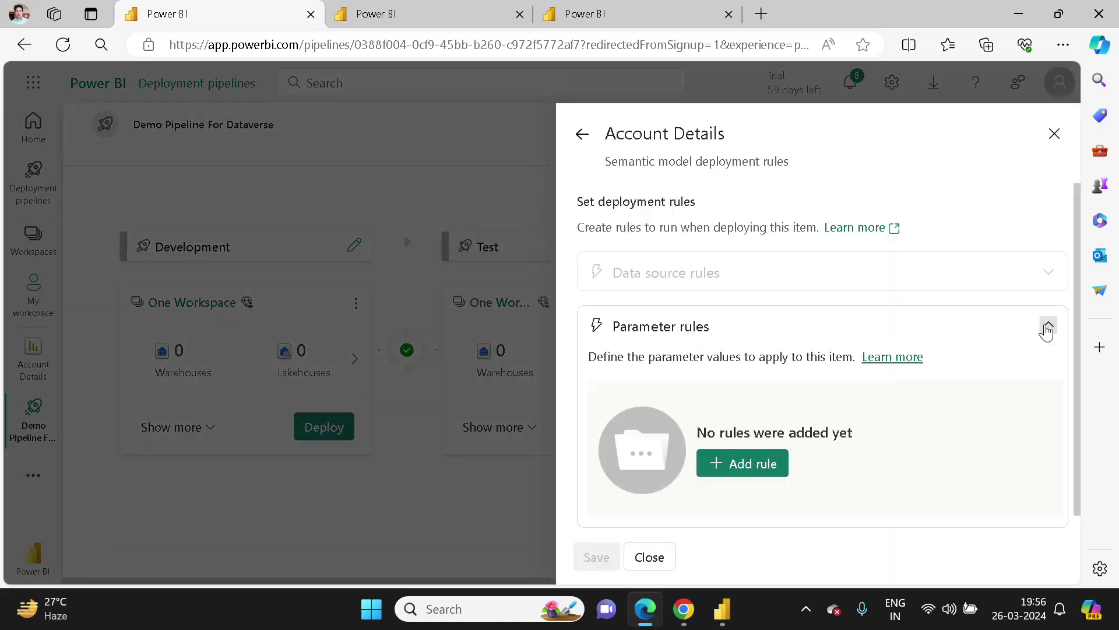
click(740, 466)
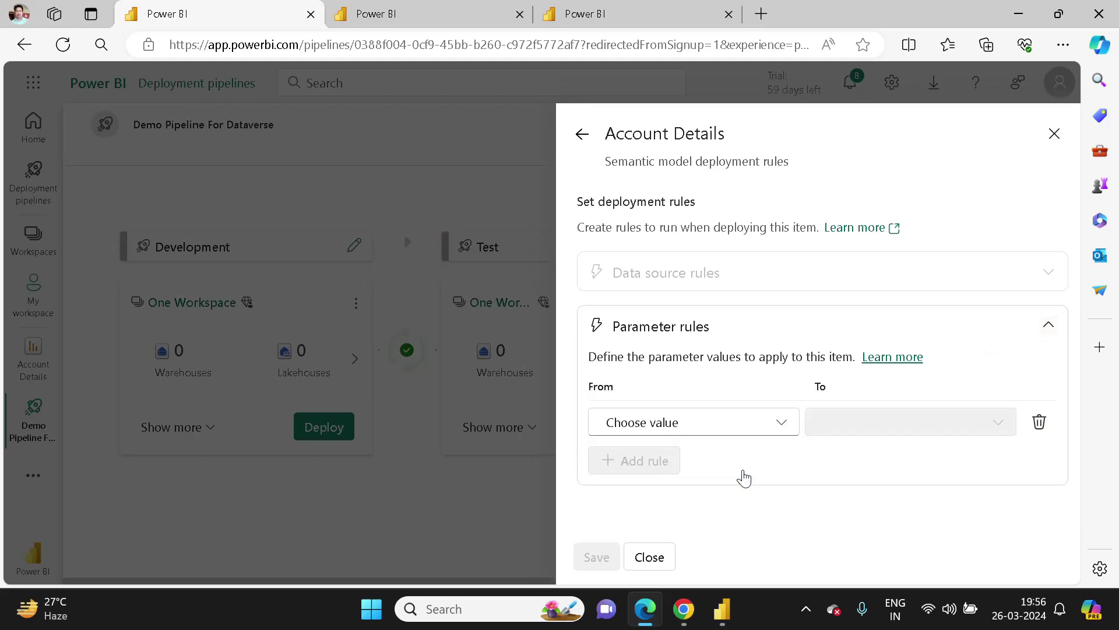
click(780, 426)
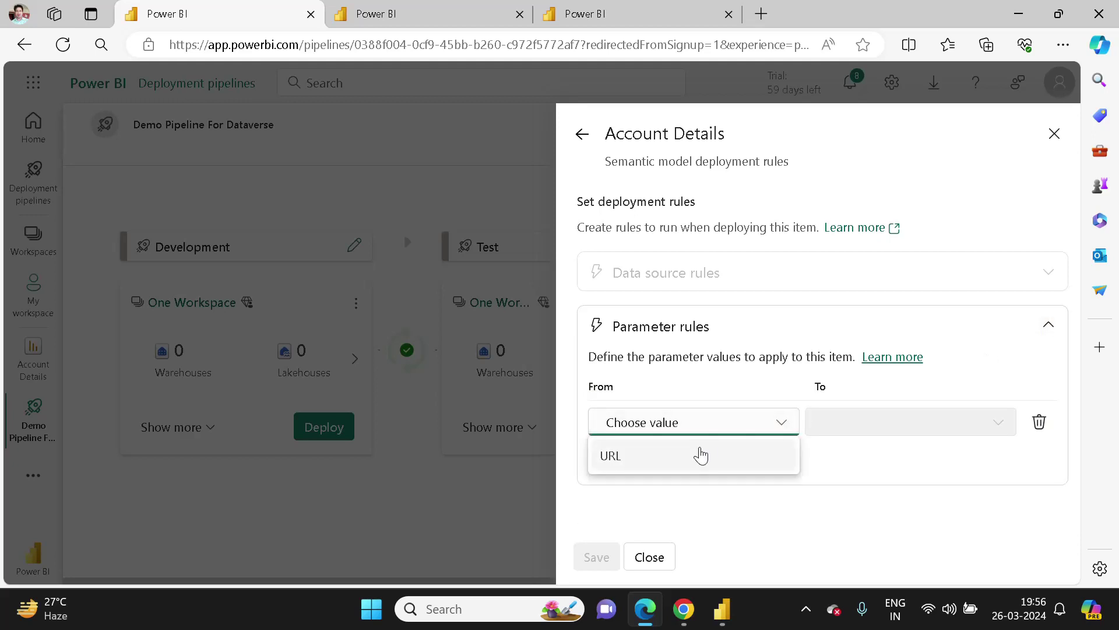
click(693, 461)
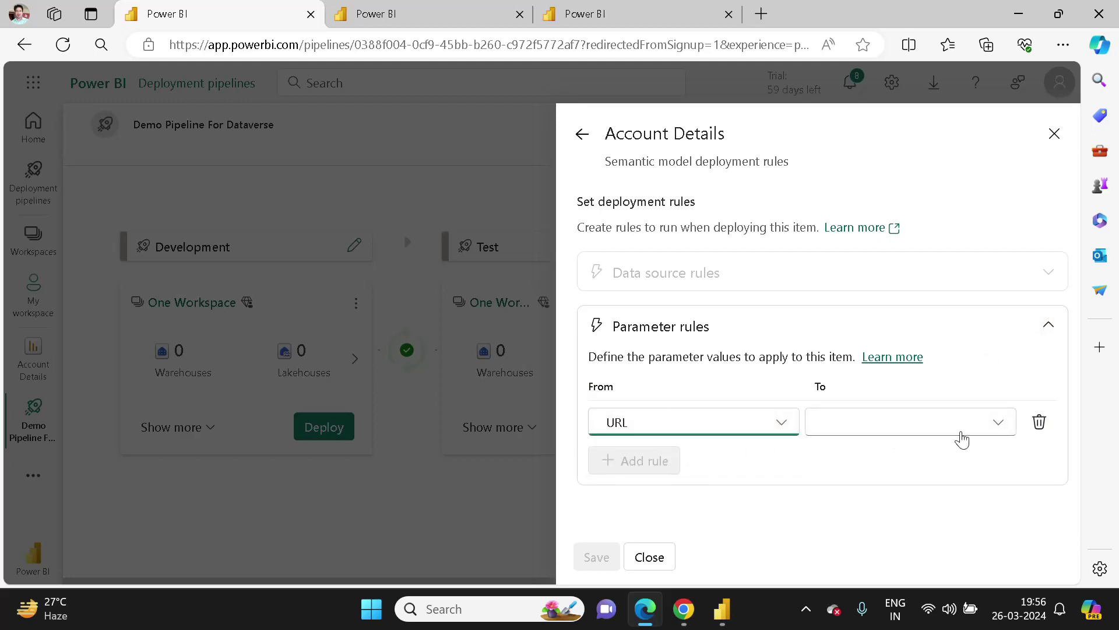
click(1000, 426)
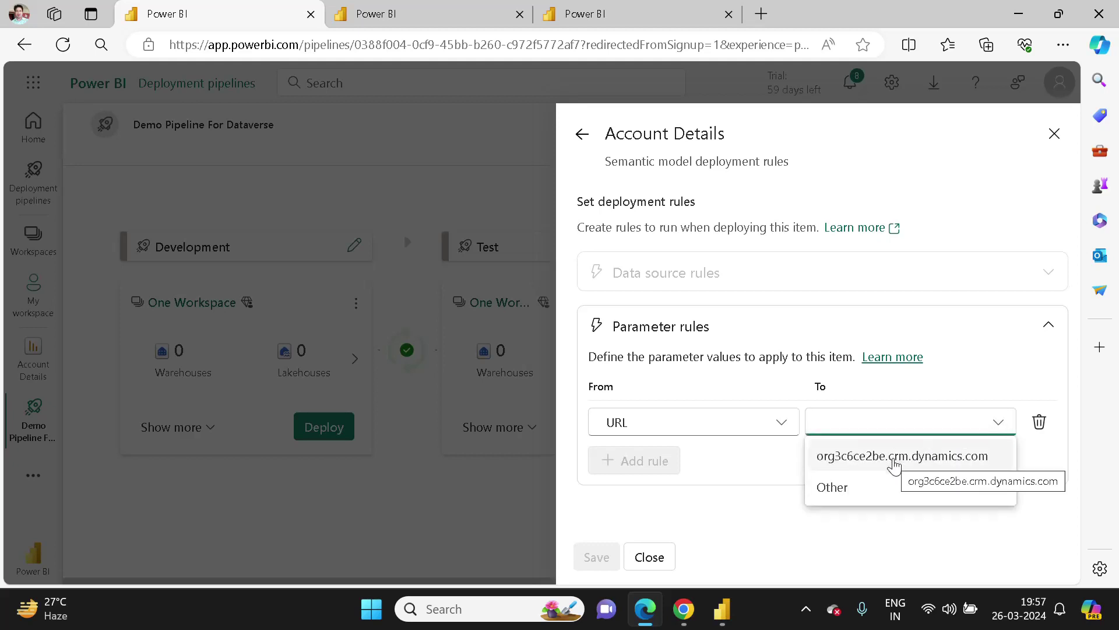
click(860, 489)
click(848, 457)
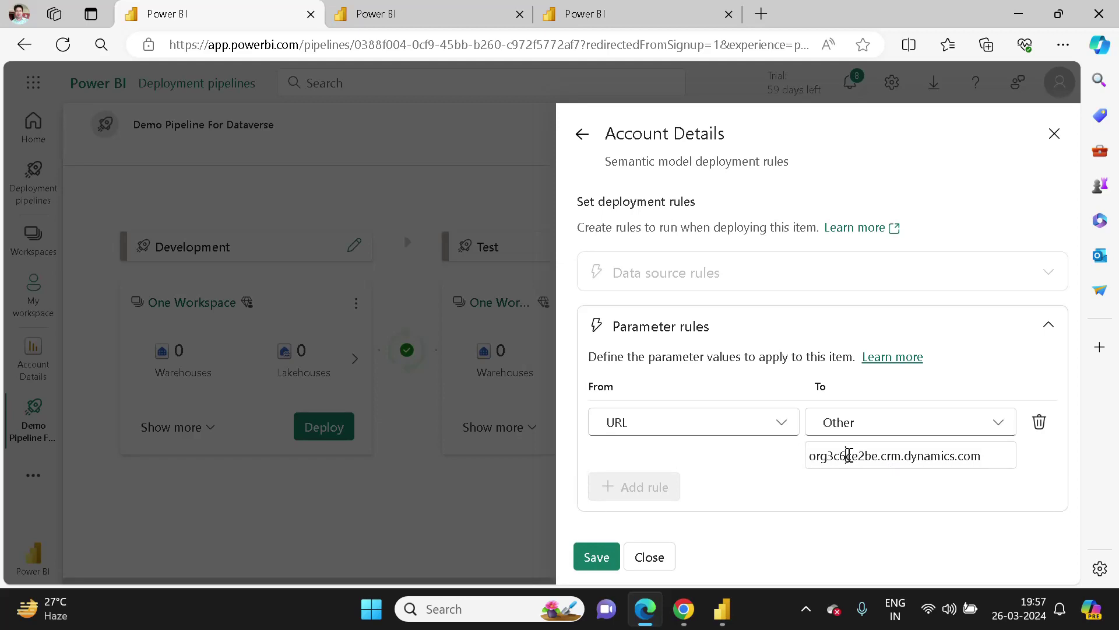
- Switch to Chrome and copy the domain org19a86b18.crm.dynamics.com from the address of the Accounts page containing Test One Environment Account
click(684, 609)
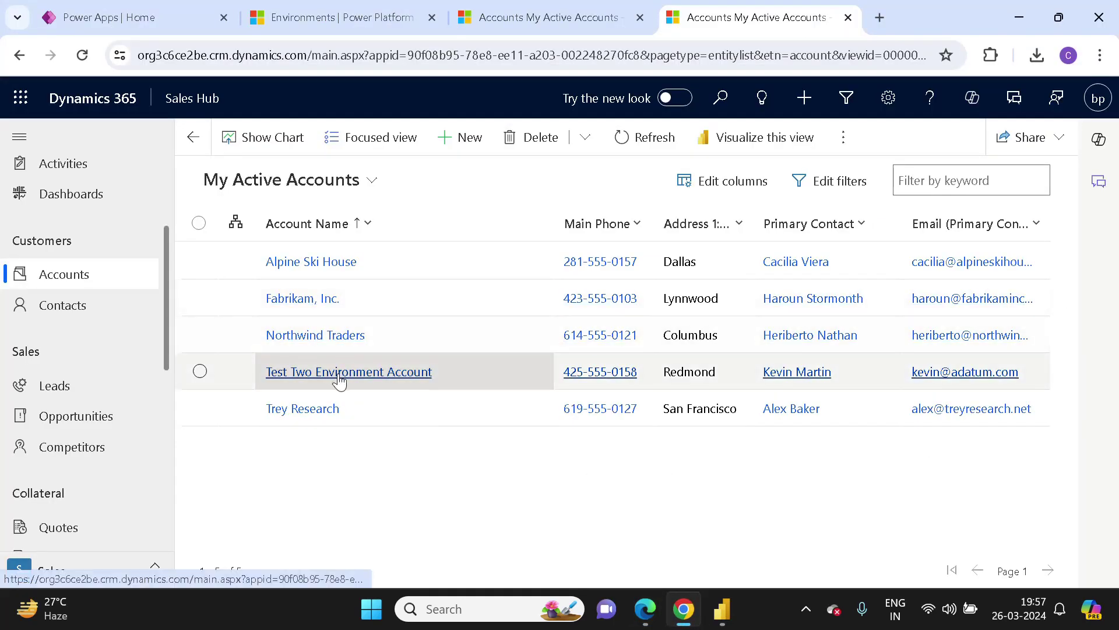
click(541, 16)
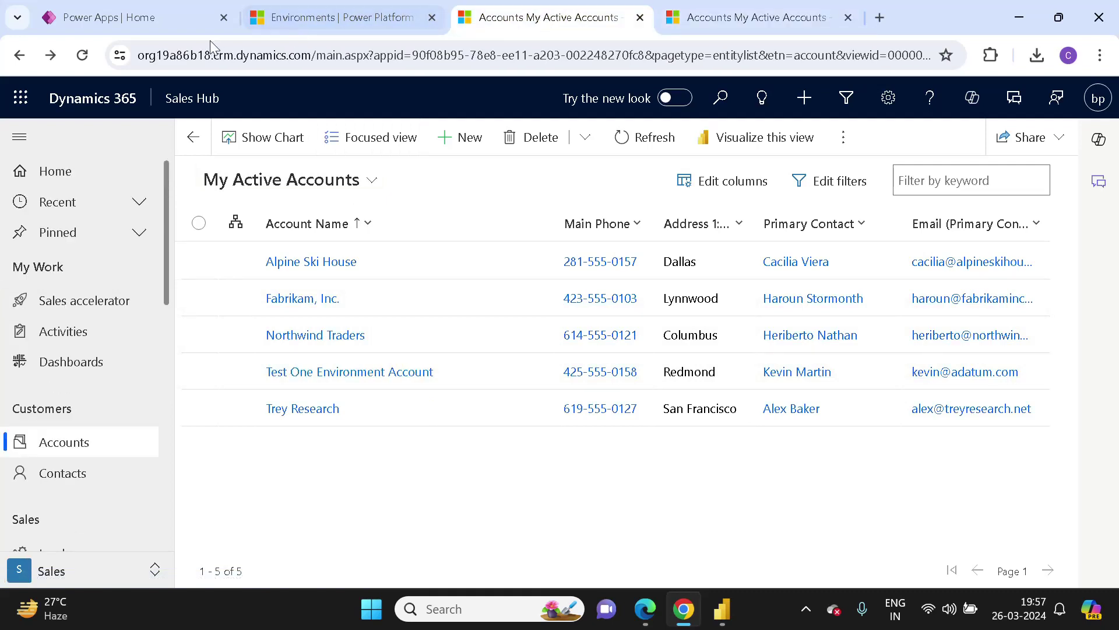
click(200, 54)
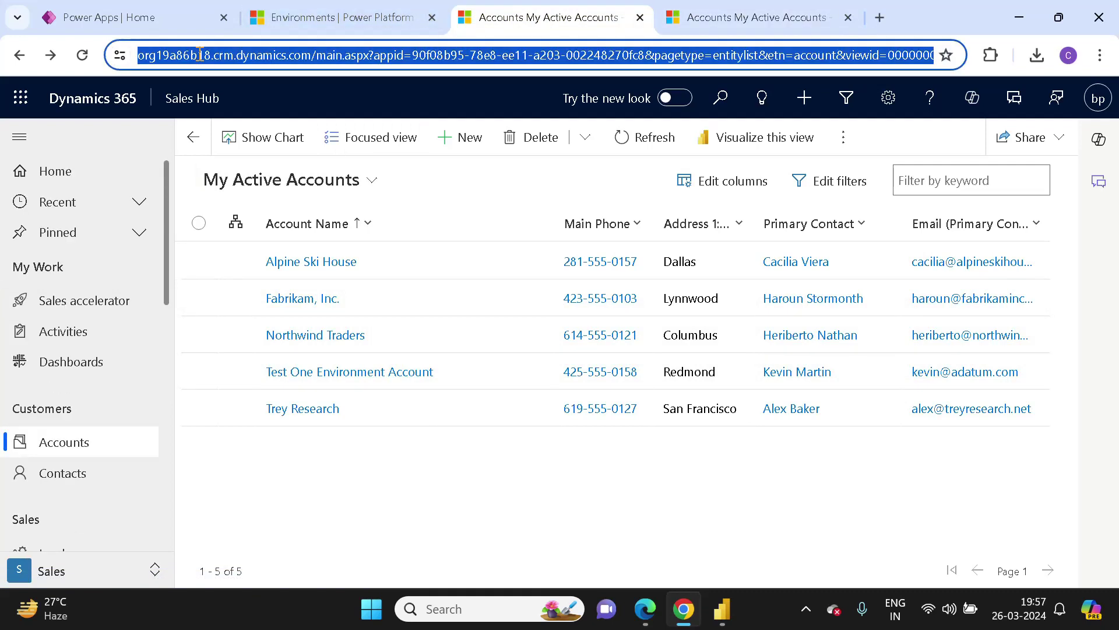
click(200, 54)
key(End)
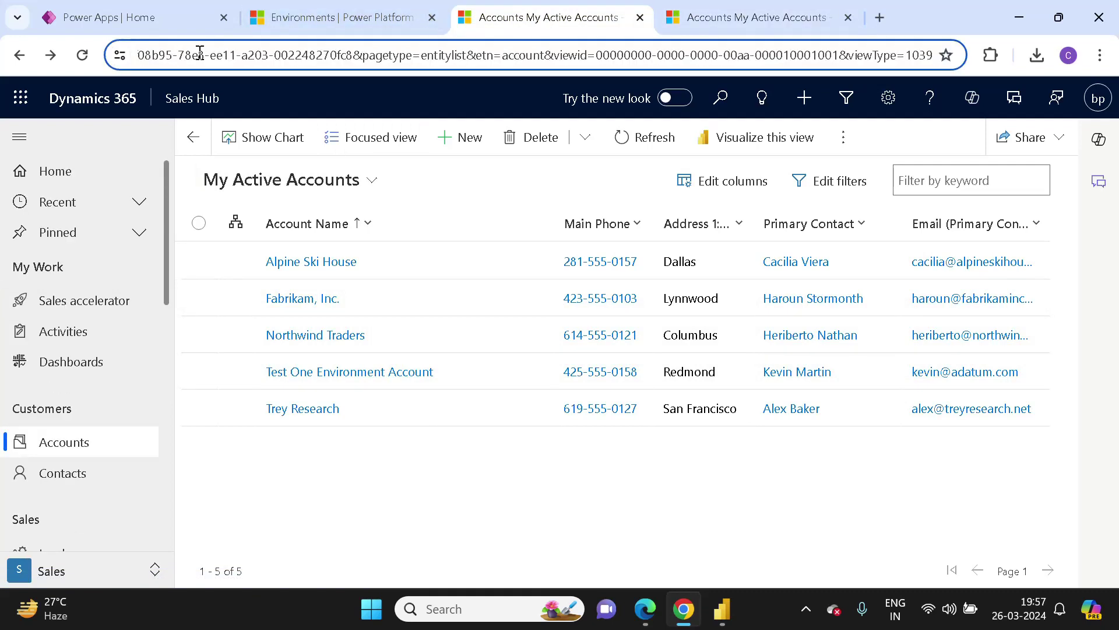
key(Home)
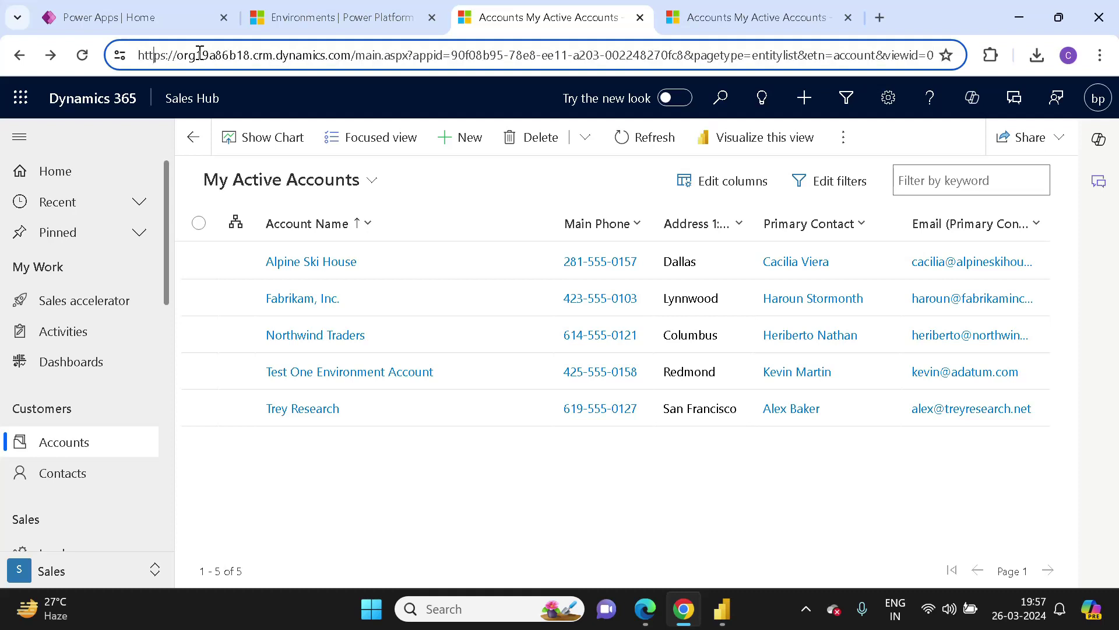
key(shift+Right)
key(shift+Right)
key(shift+Right)
key(shift+Right)
key(shift+Right)
key(shift+Right)
key(shift+Right)
key(shift+Right)
key(shift+Right)
key(shift+Right)
key(shift+Right)
key(shift+Right)
key(shift+Right)
key(shift+Right)
key(shift+Right)
key(shift+Right)
key(shift+Right)
key(shift+Right)
key(shift+Right)
key(shift+Right)
key(ctrl+c)
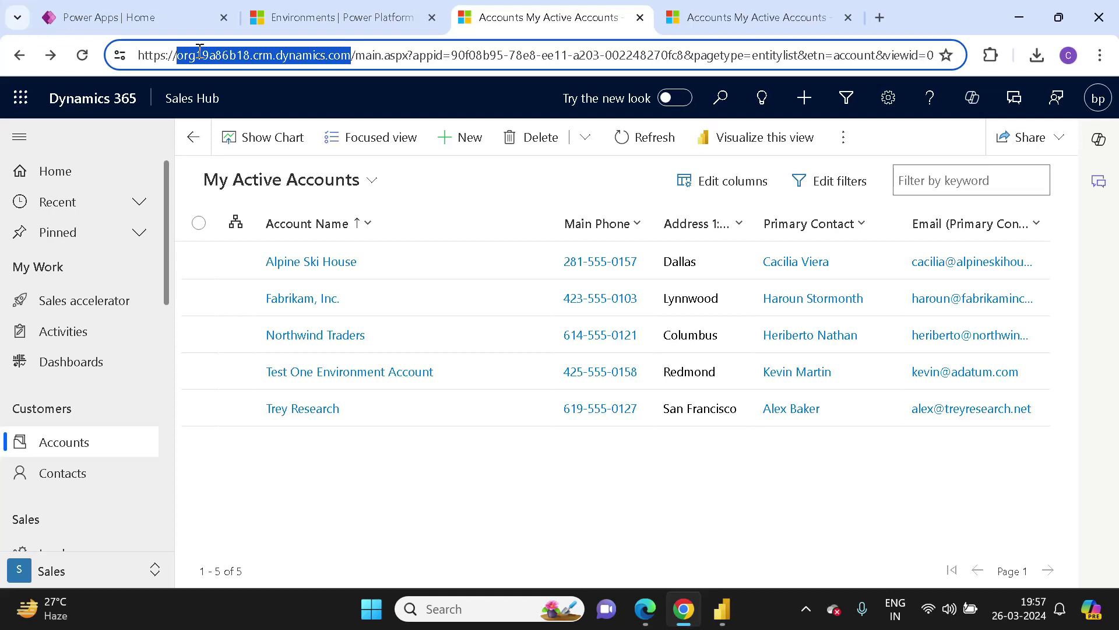
- Back in Edge, set the Production URL rule's custom value to org19a86b18.crm.dynamics.com, save it and close the deployment rules
key(alt+Tab)
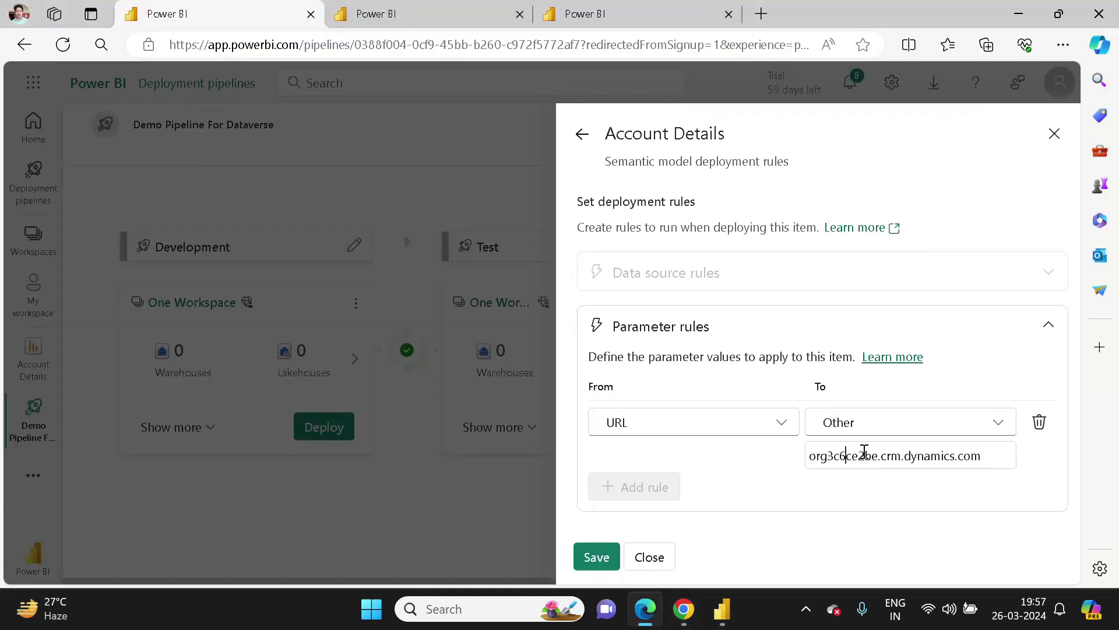
double_click(865, 452)
key(ctrl+a)
key(ctrl+v)
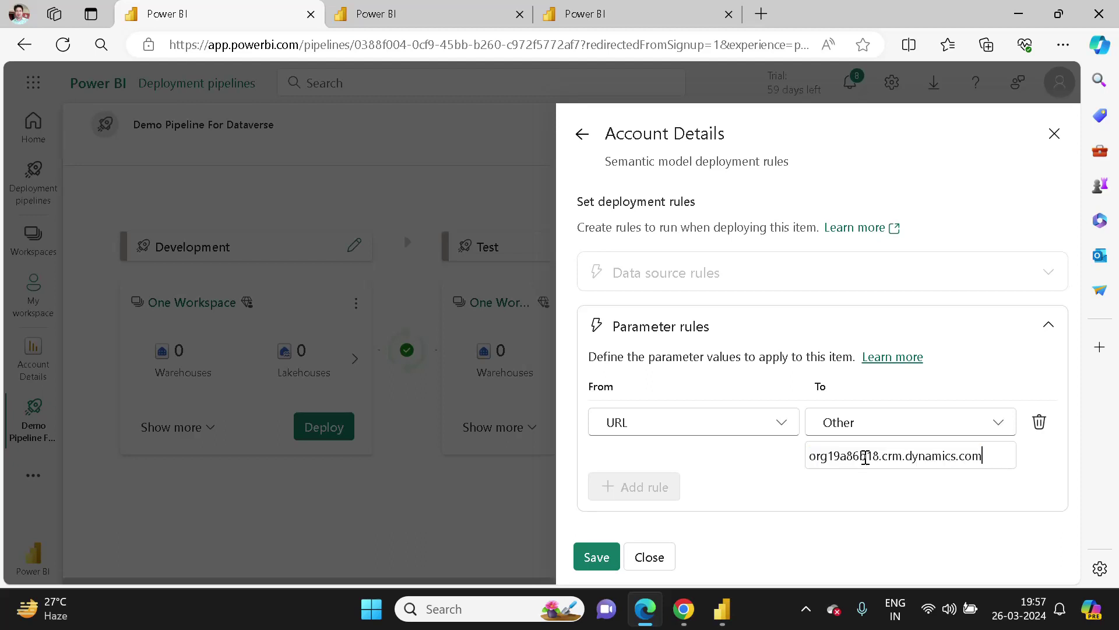
click(602, 559)
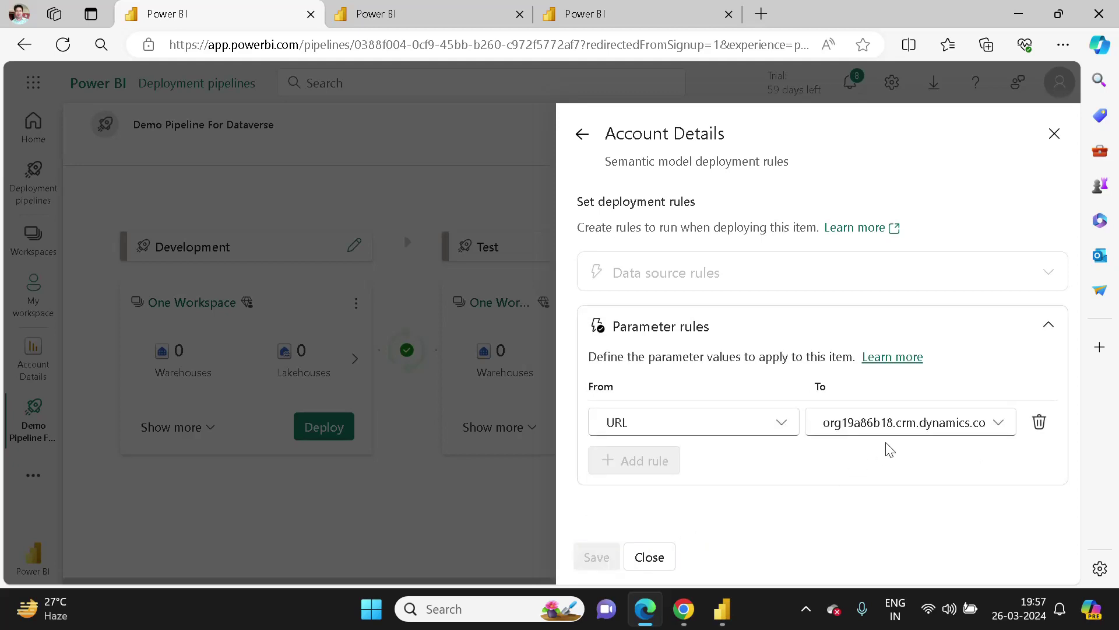
click(667, 556)
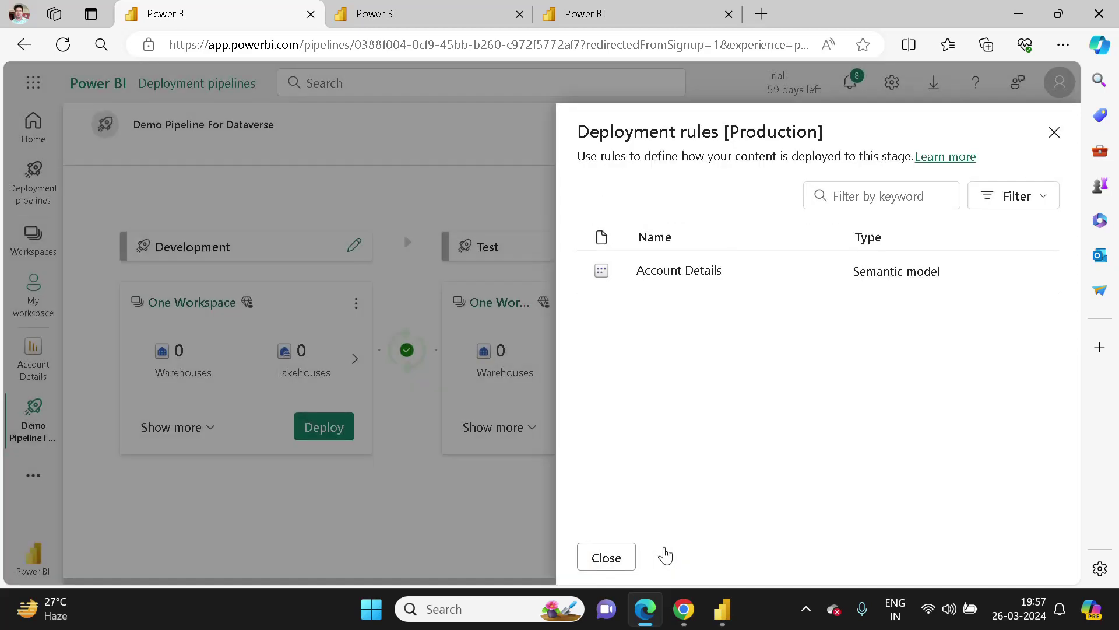
click(593, 565)
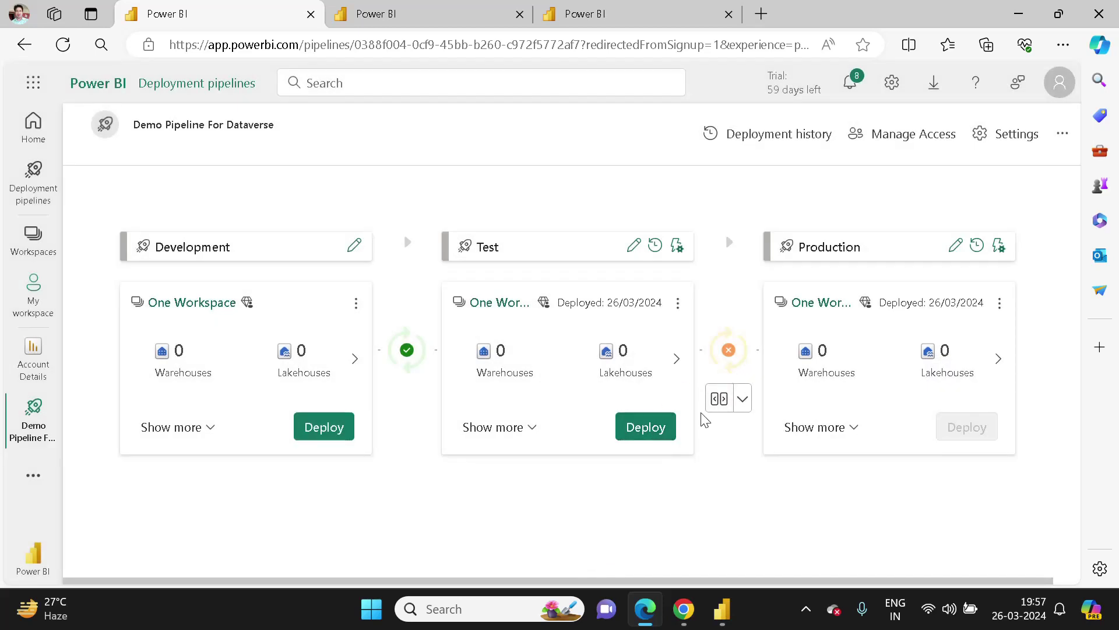
- Compare the Test and Production stages, review the Account Details semantic model's code differences, and close the review
click(719, 399)
mouse_move(623, 468)
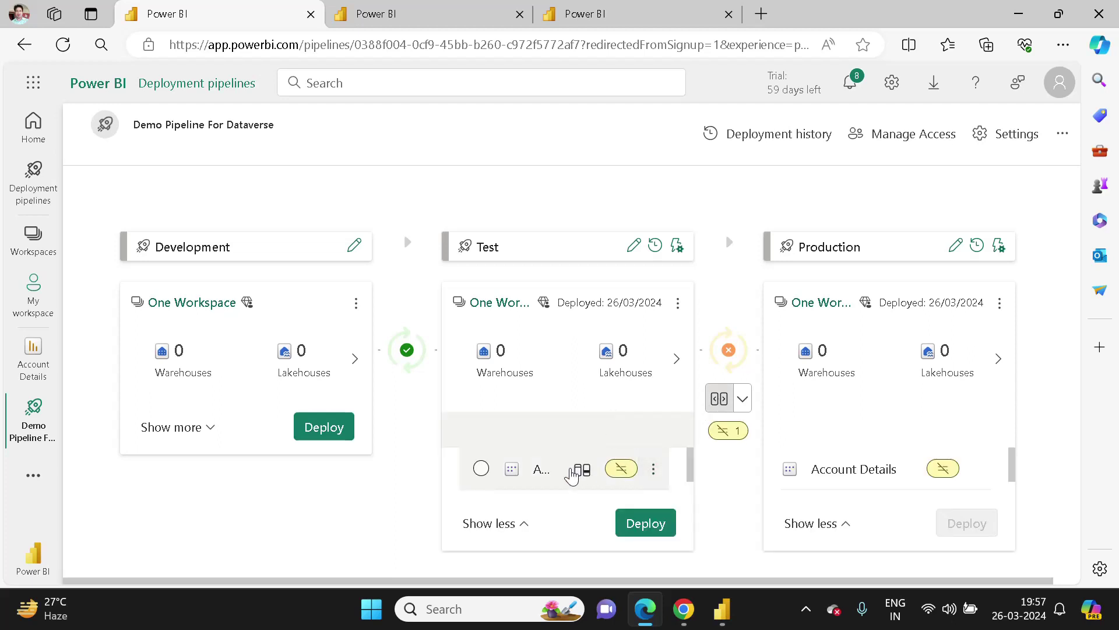
click(582, 470)
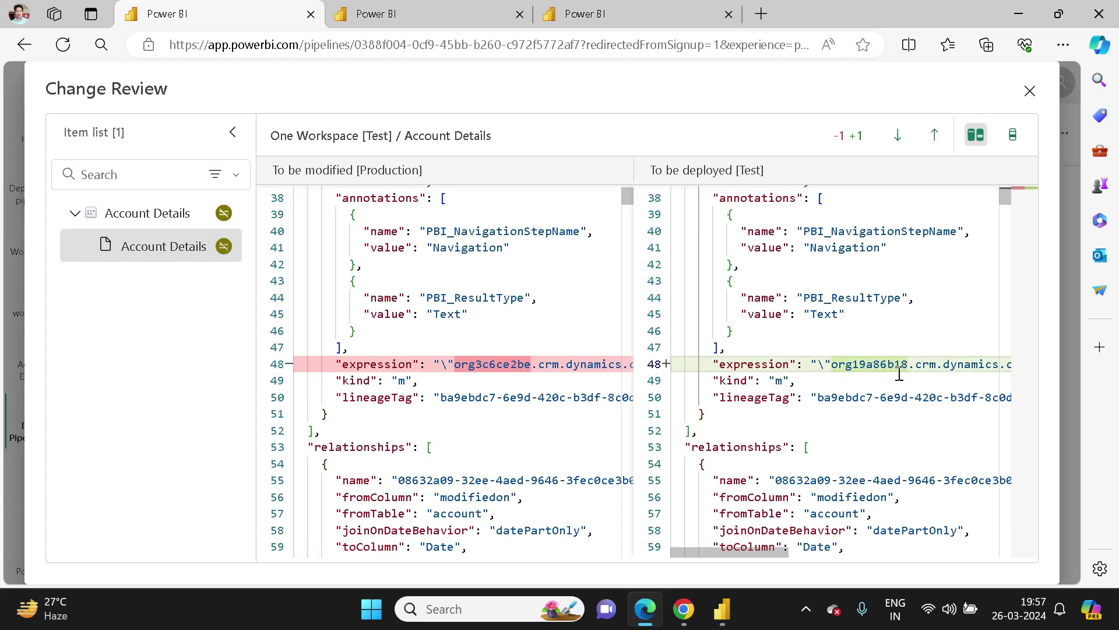
click(1029, 91)
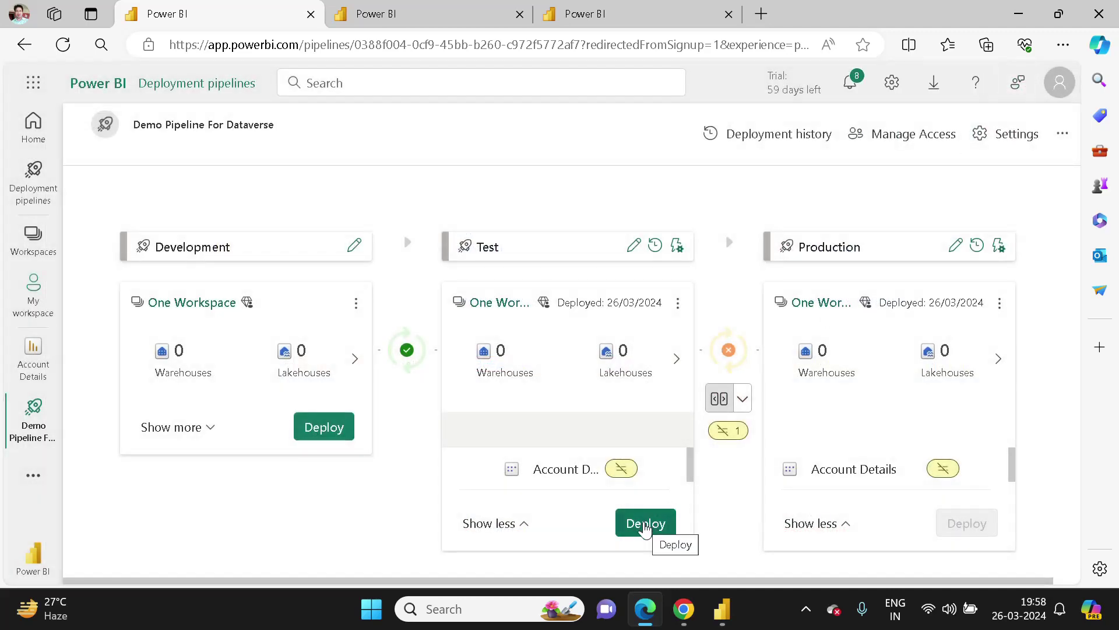
- Redeploy the Test stage content to Production with its URL parameter rule and dismiss the completion notice
click(644, 524)
click(611, 455)
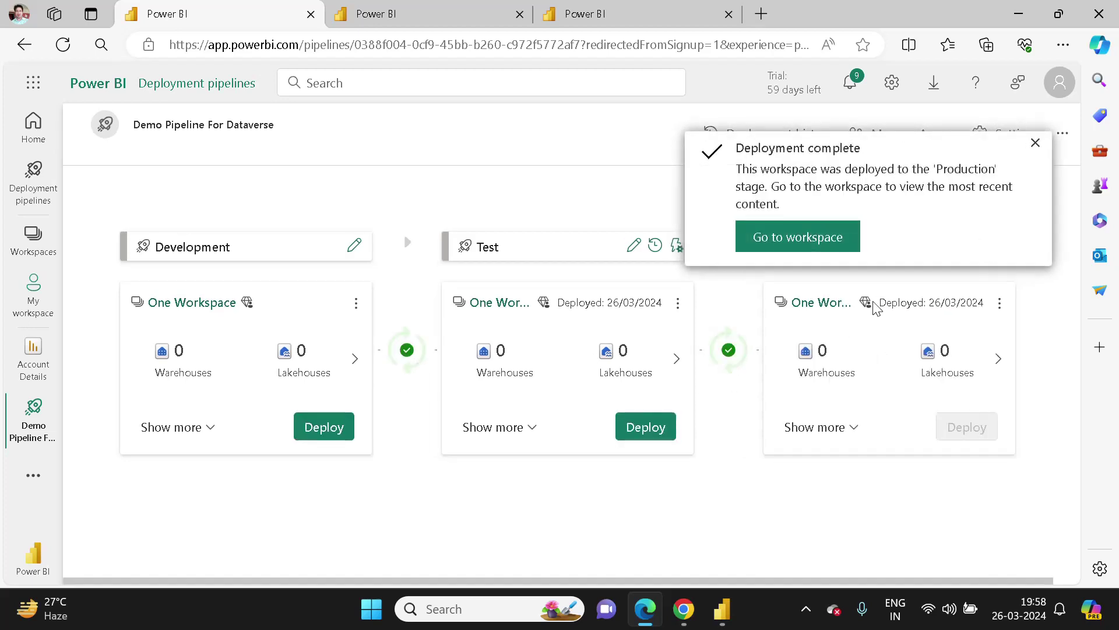
click(1036, 144)
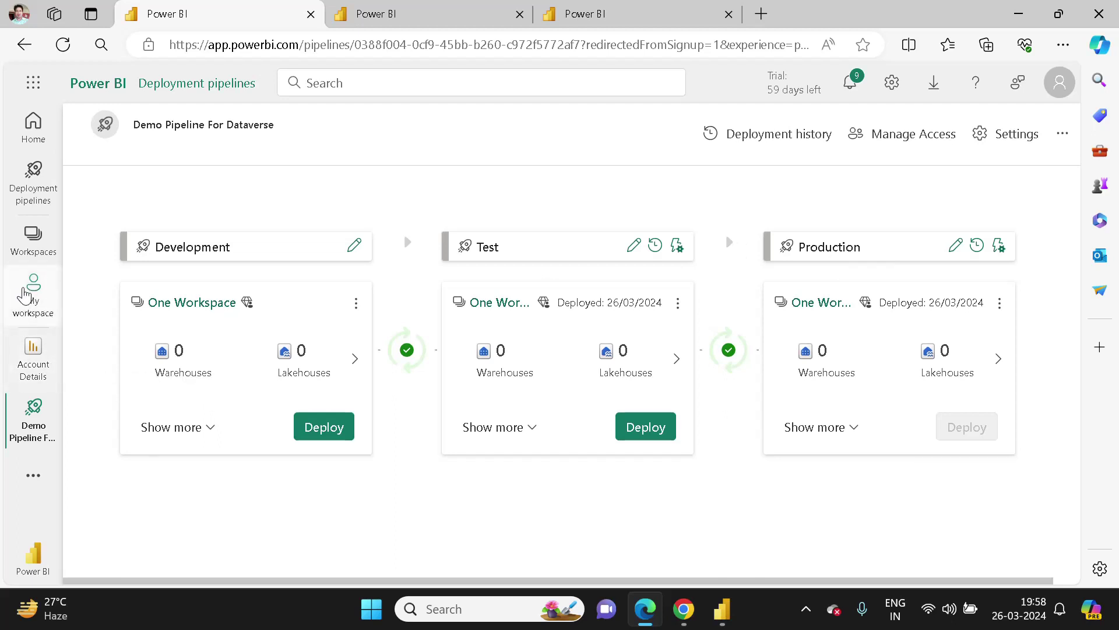
- Refresh the Account Details semantic model in One Workspace [Production] and open that workspace's Account Details report
click(26, 297)
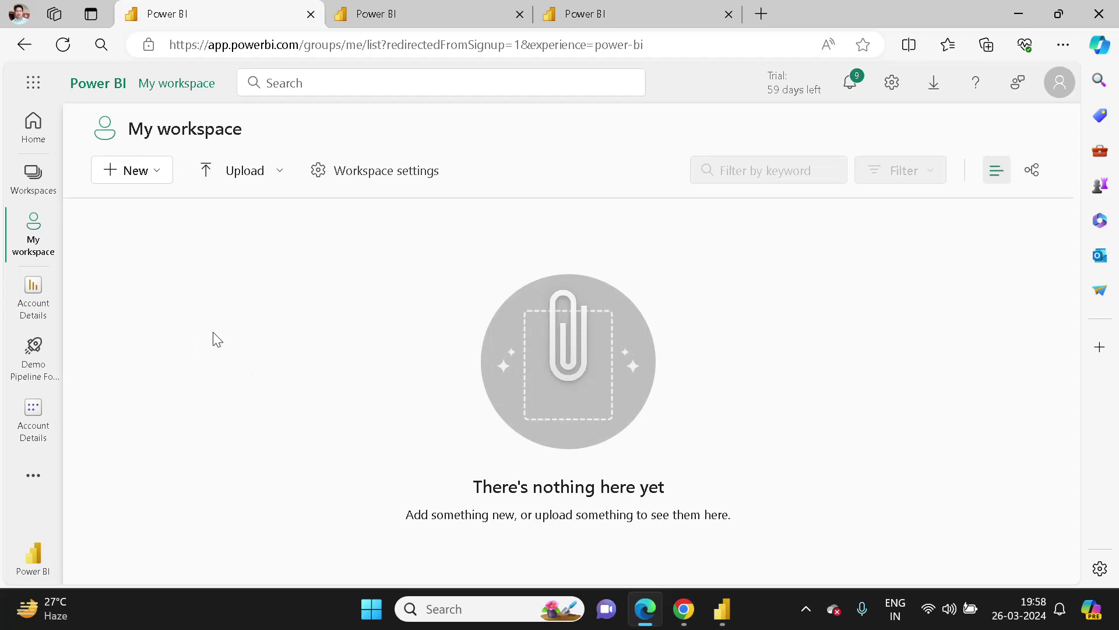
click(34, 185)
click(143, 352)
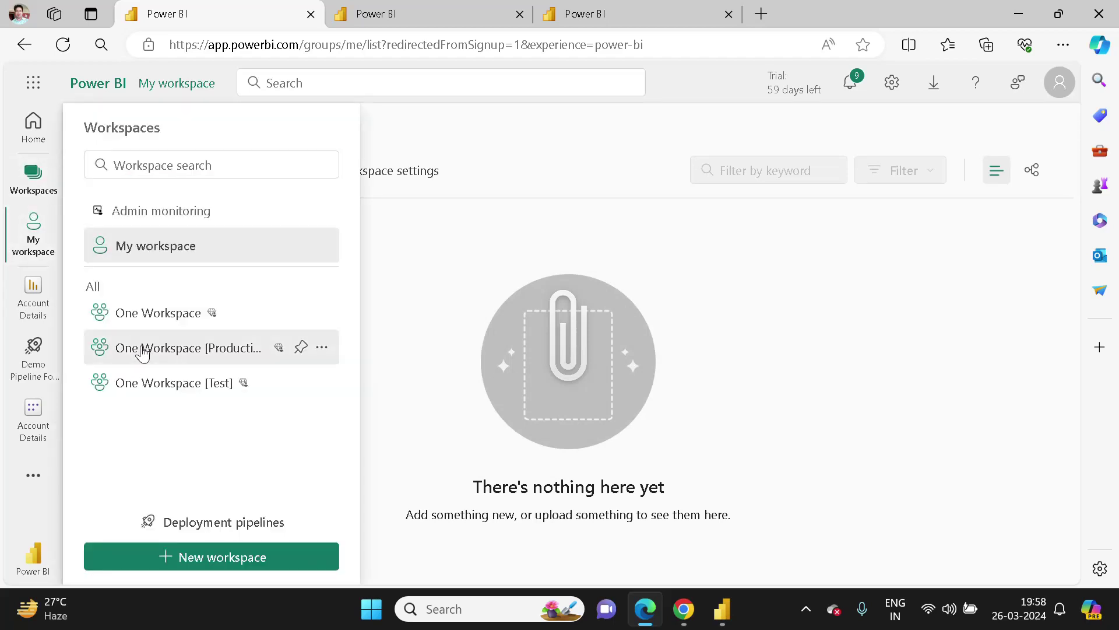
click(143, 350)
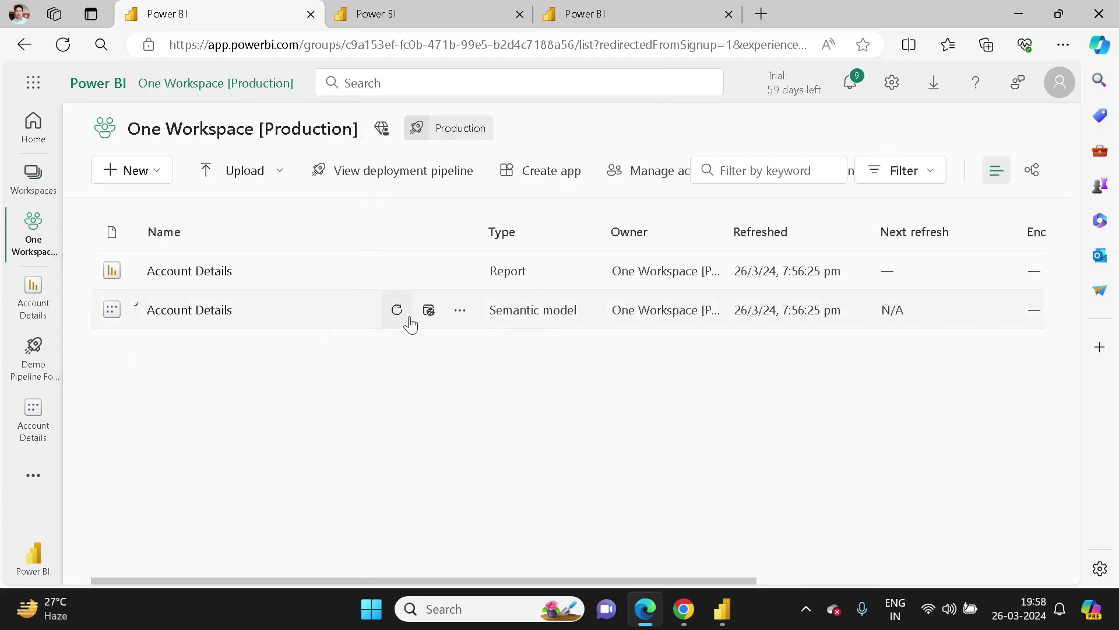
click(399, 314)
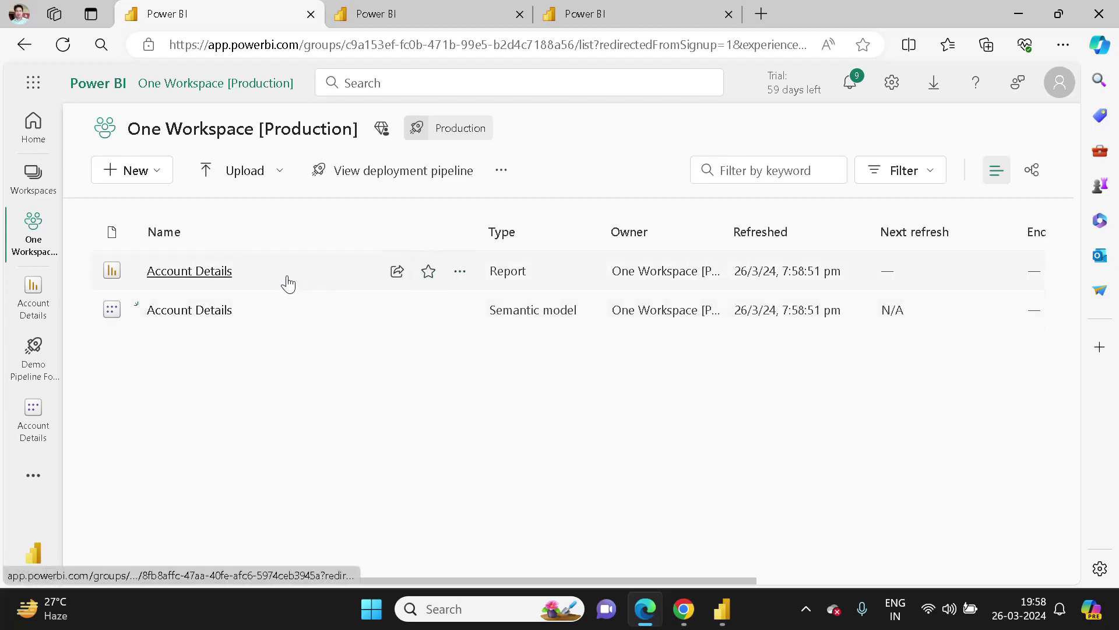
click(199, 275)
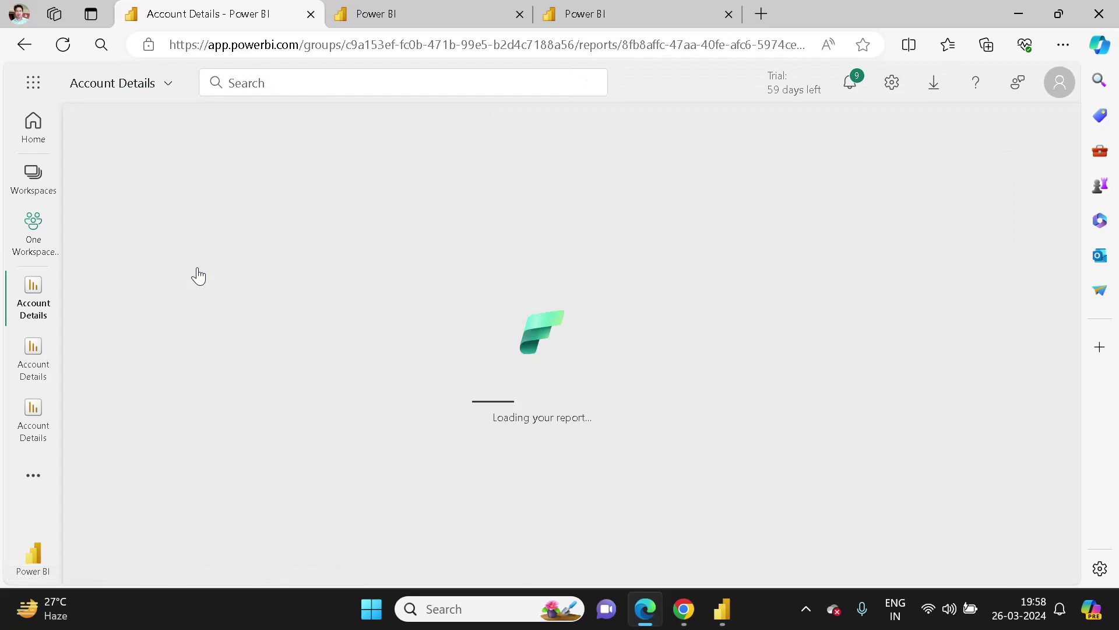